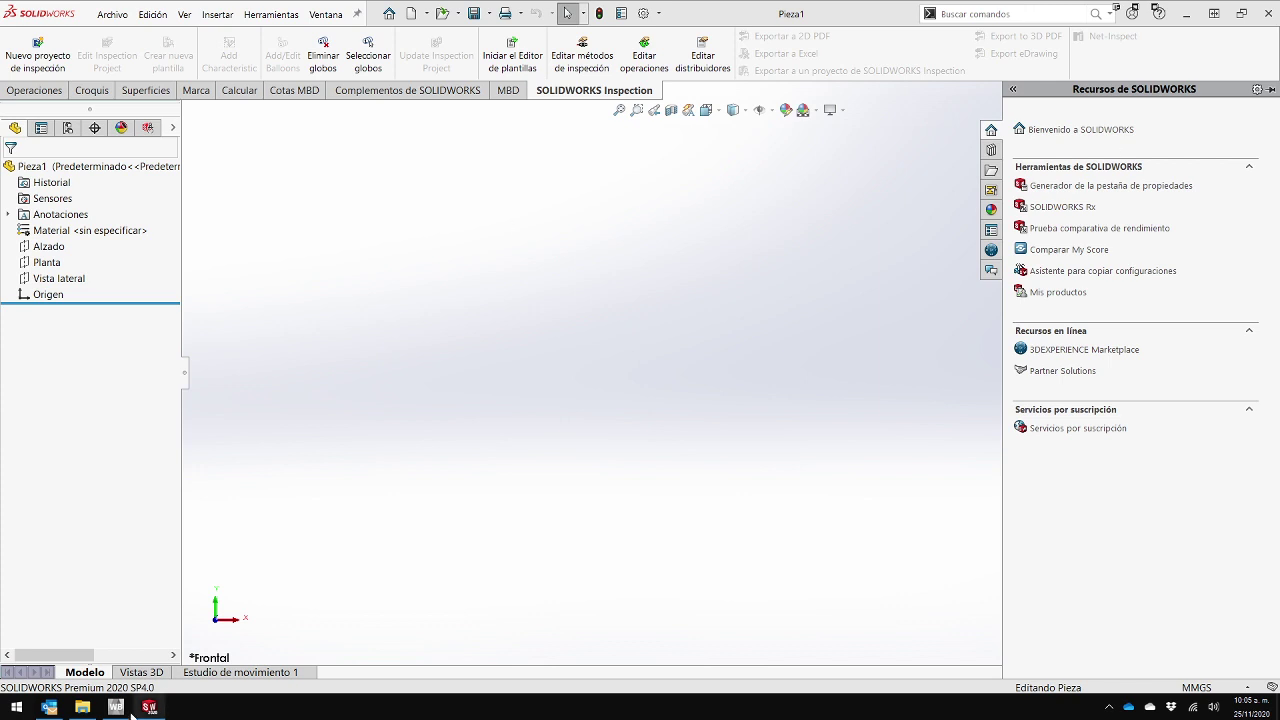
# Step: Switch to Ansys Workbench, maximize it and add a Static Structural analysis system to the project schematic
pyautogui.click(40, 684)
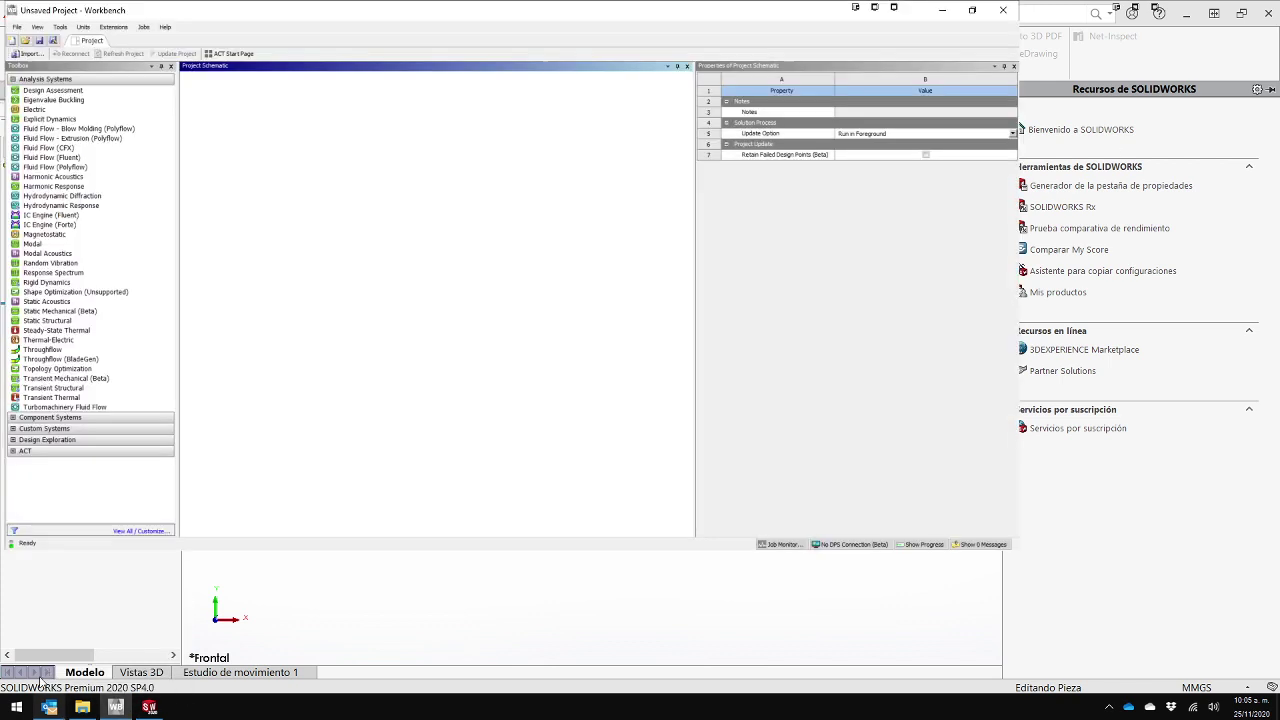
pyautogui.click(972, 10)
pyautogui.click(1107, 106)
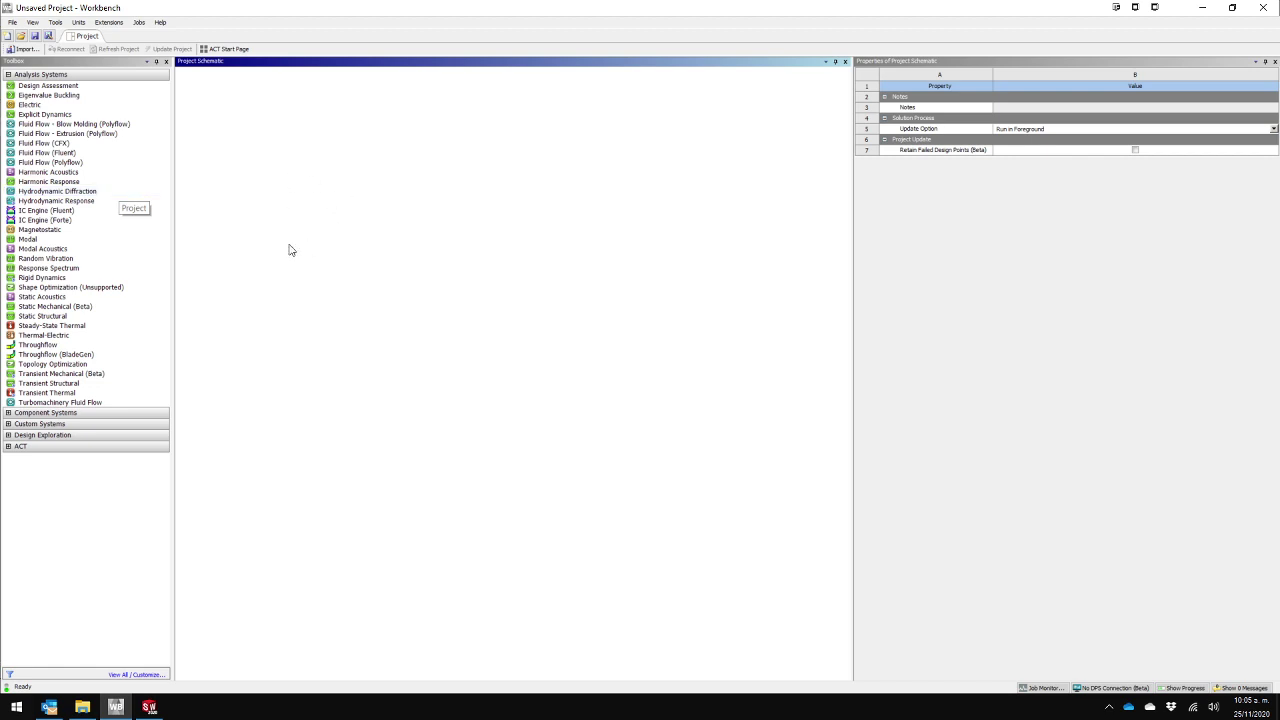
pyautogui.click(75, 320)
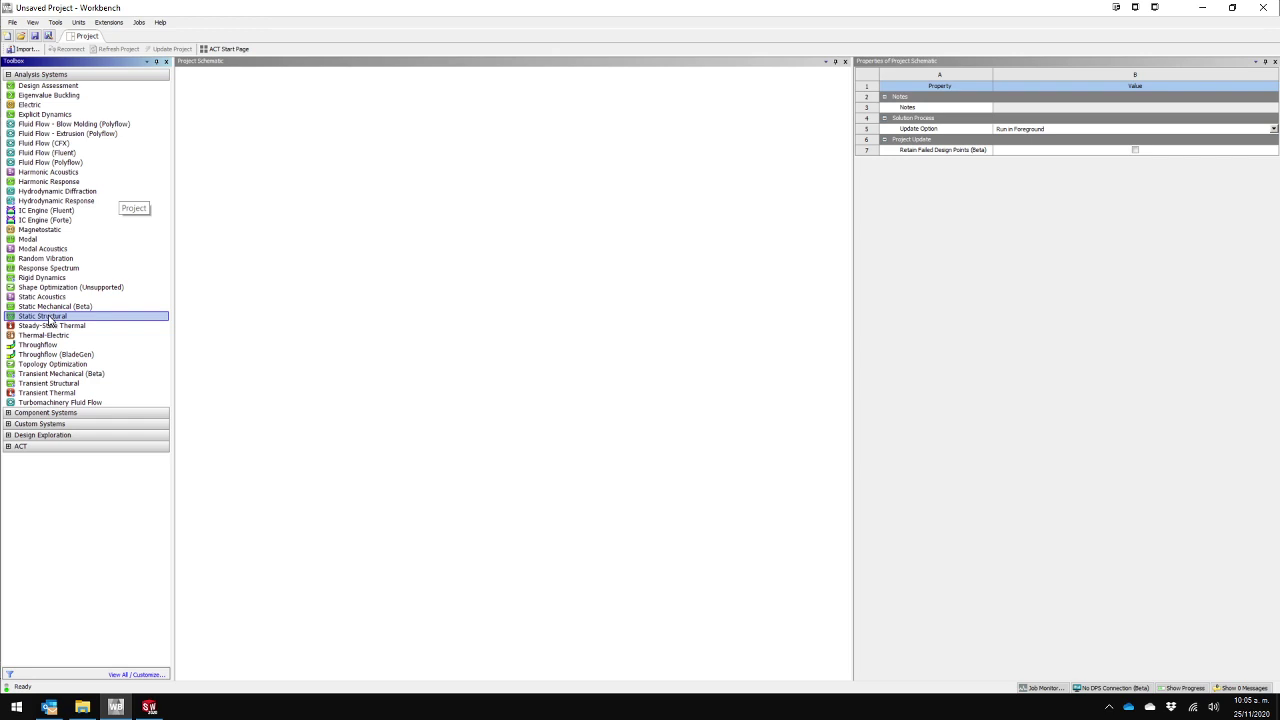
pyautogui.moveTo(50, 320); pyautogui.dragTo(248, 146)
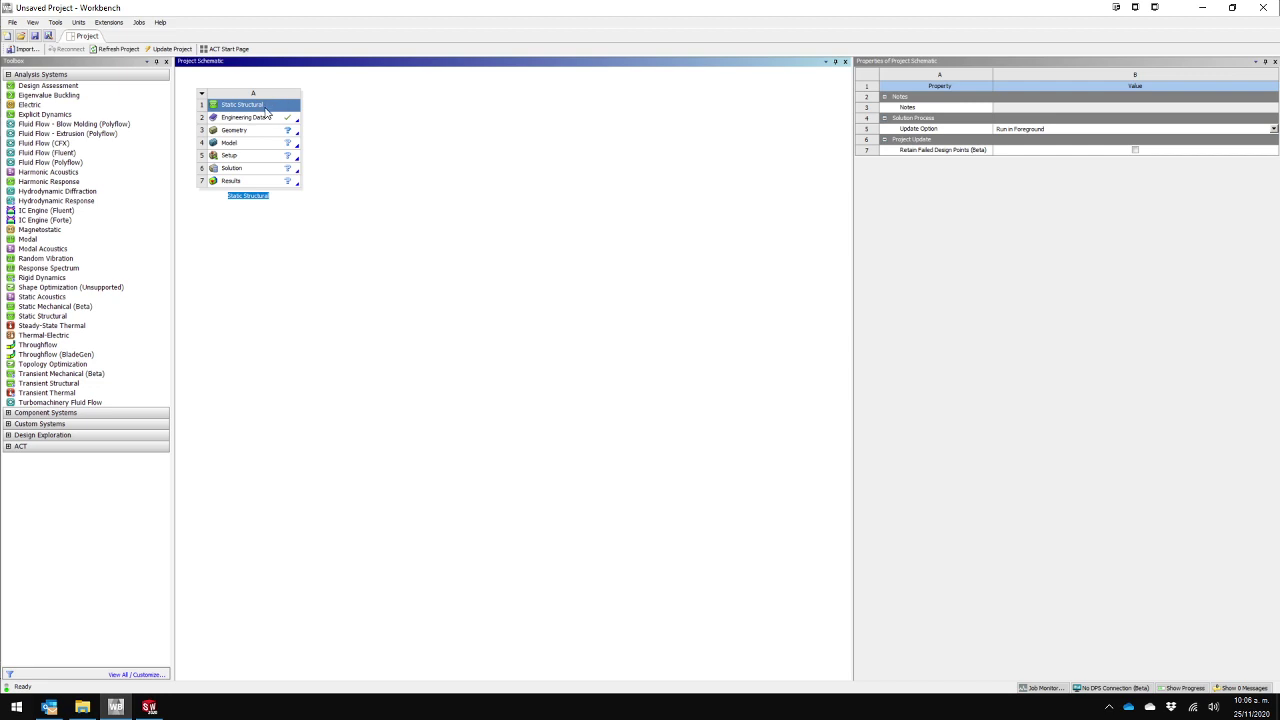
# Step: Open the Engineering Data of the Static Structural system for editing and widen the toolbox so property names are readable
pyautogui.click(271, 119)
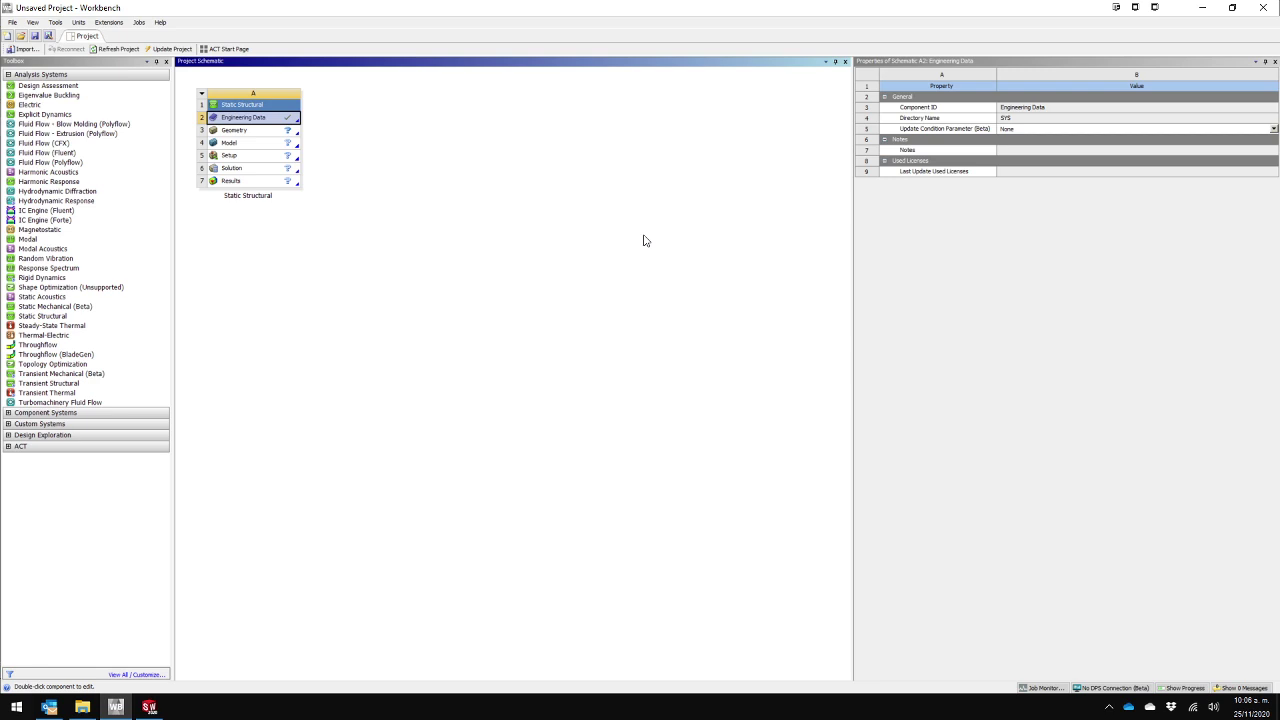
pyautogui.rightClick(255, 125)
pyautogui.click(280, 128)
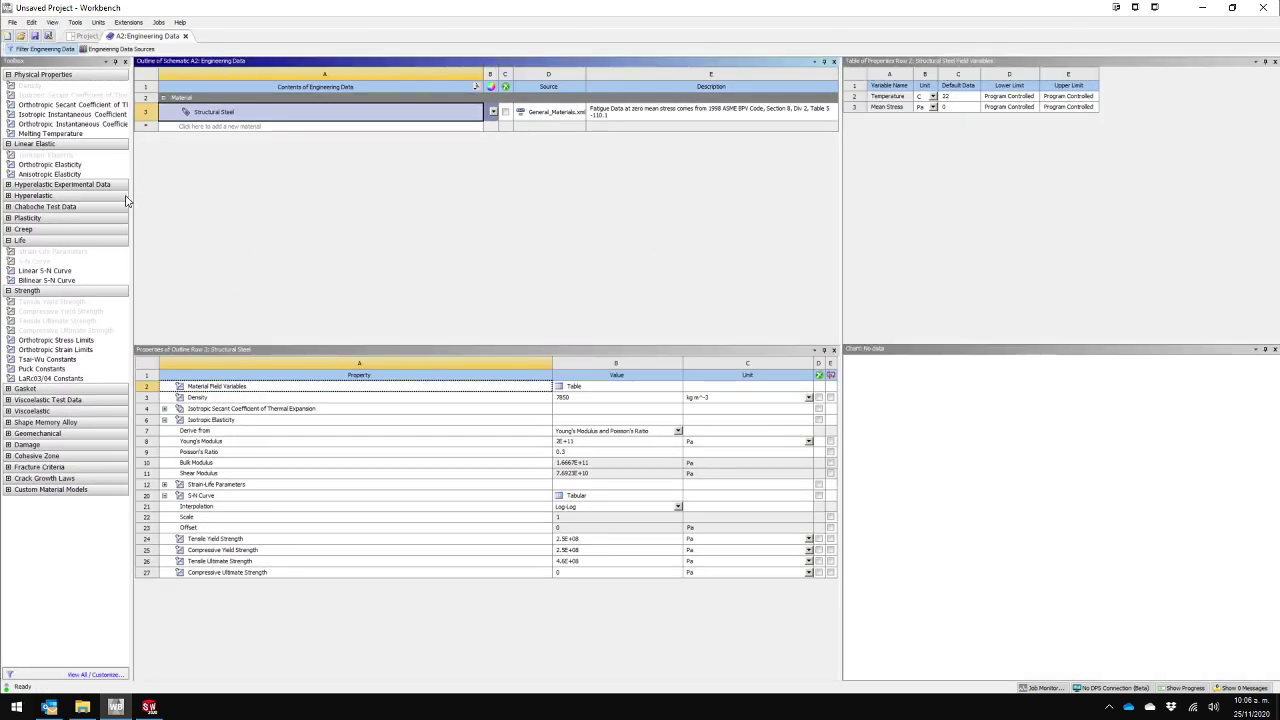
pyautogui.moveTo(131, 198); pyautogui.dragTo(183, 215)
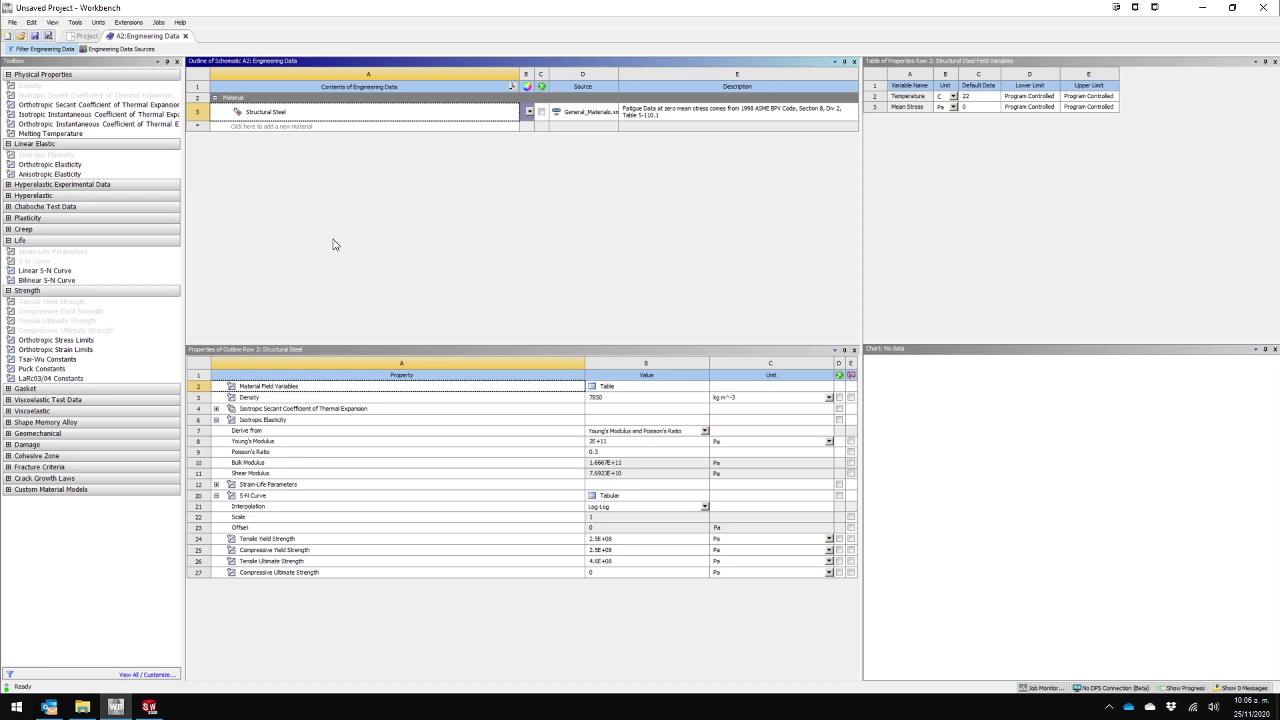
# Step: Show the engineering data sources and review the material libraries, including General, Additive Manufacturing and Geomechanical Materials
pyautogui.click(110, 56)
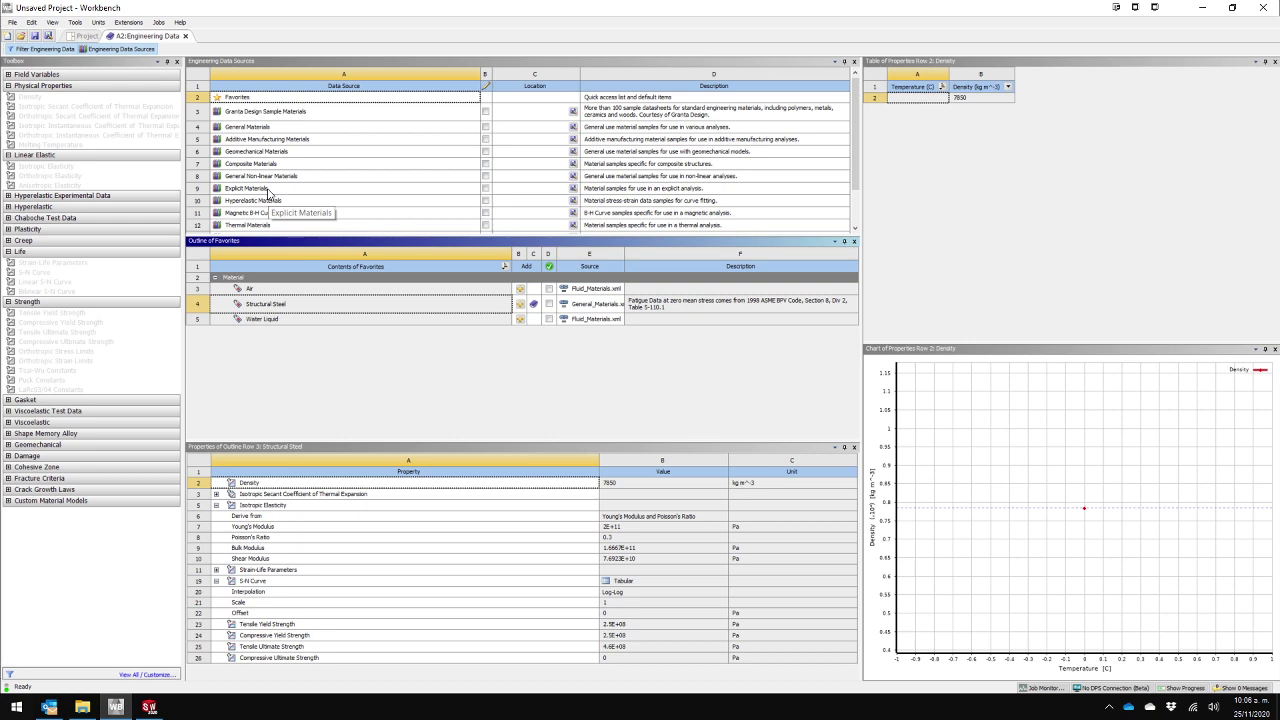
pyautogui.scroll(-2, 313, 155)
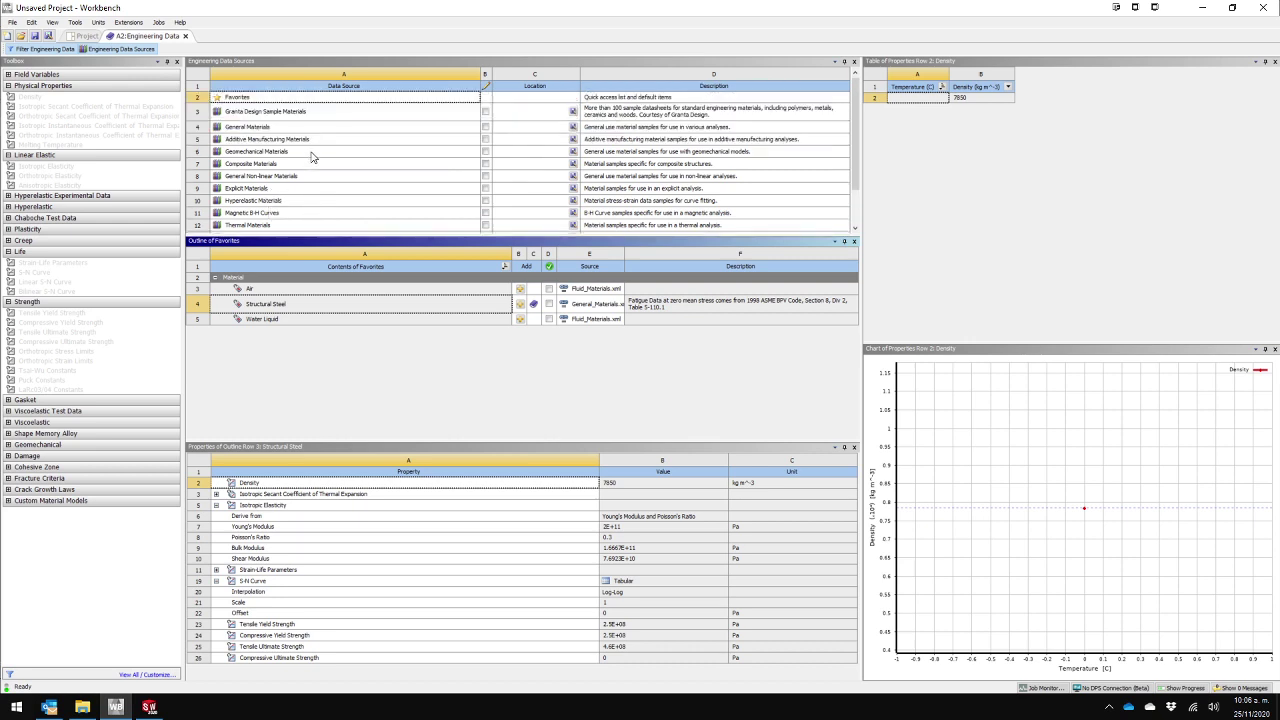
pyautogui.scroll(2, 313, 155)
pyautogui.click(287, 128)
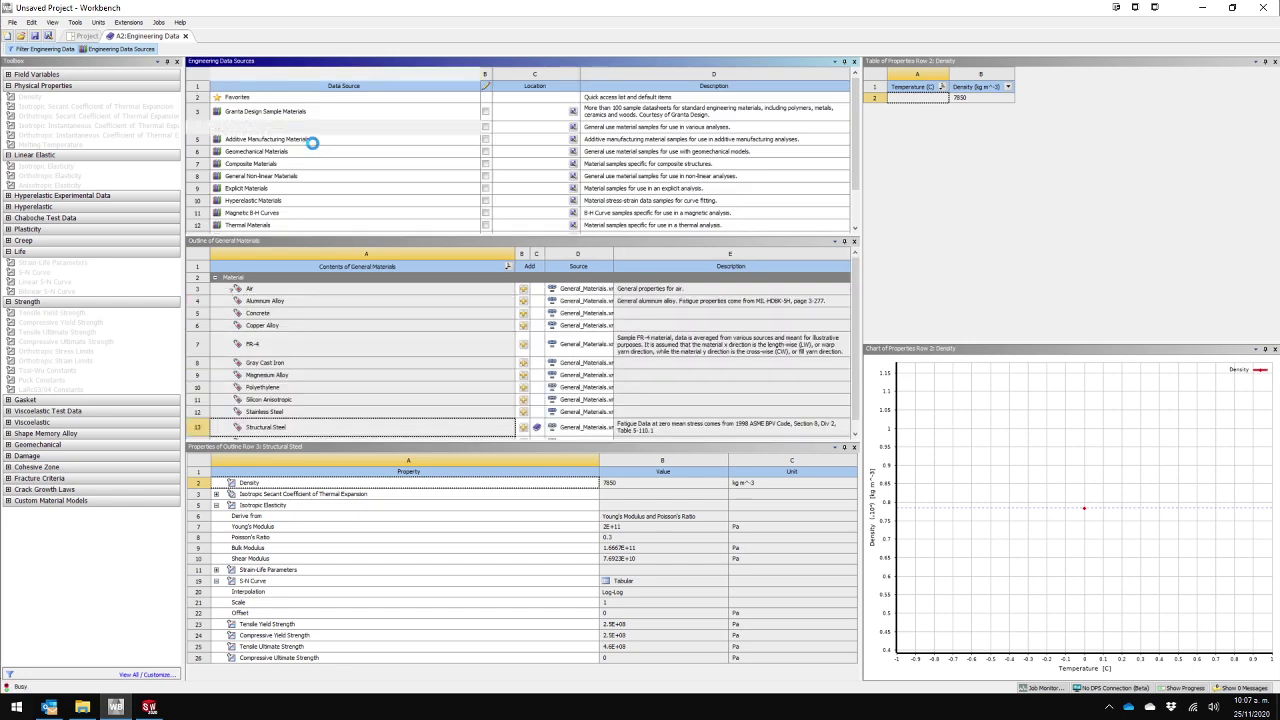
pyautogui.click(313, 148)
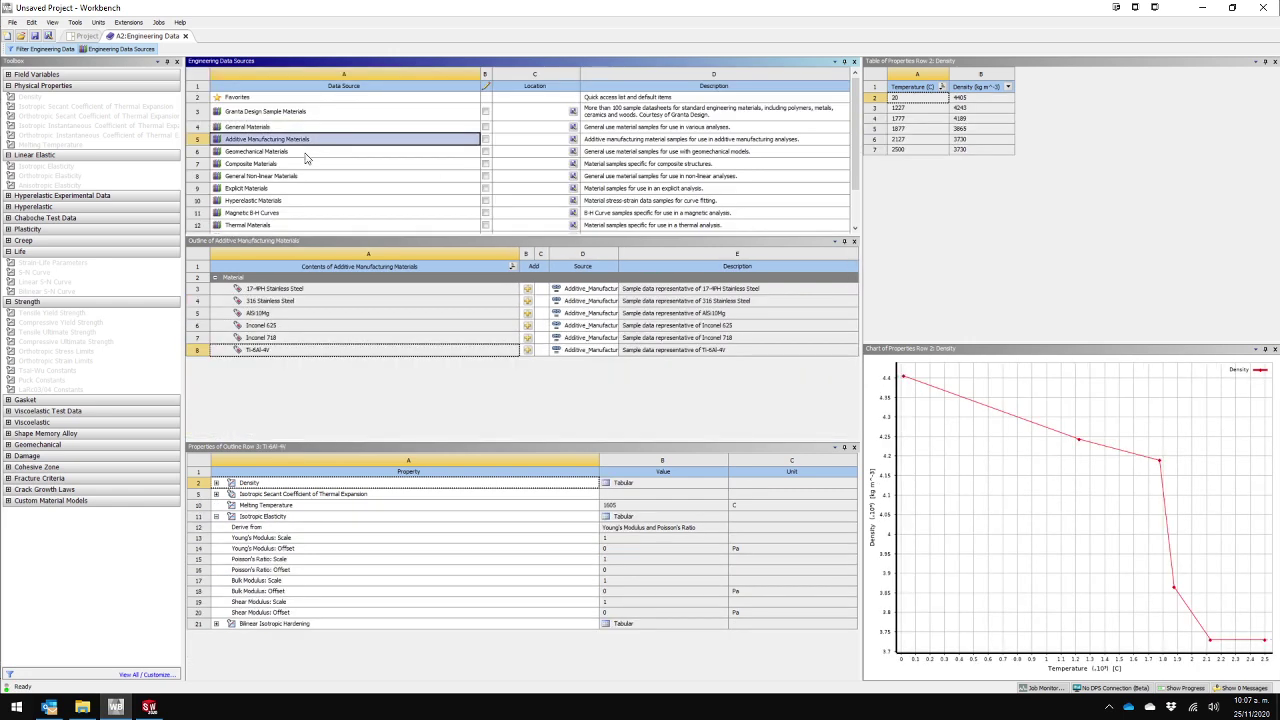
pyautogui.click(306, 152)
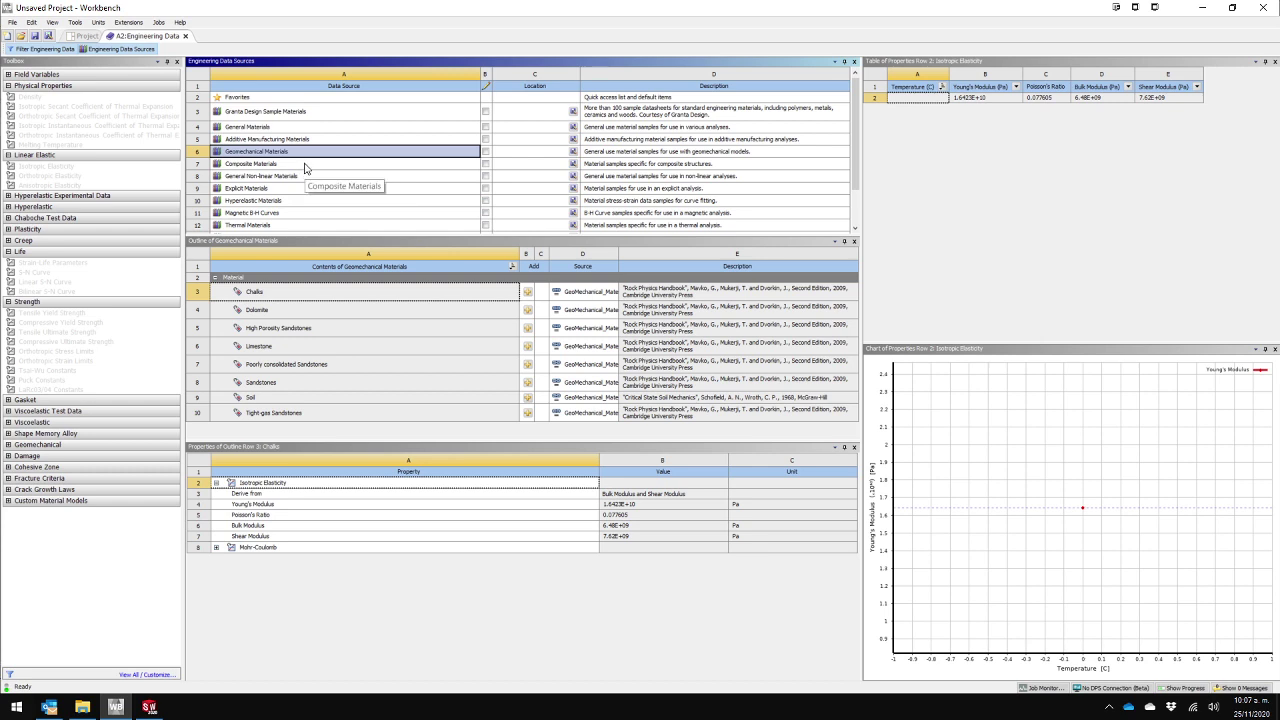
pyautogui.scroll(-2, 308, 167)
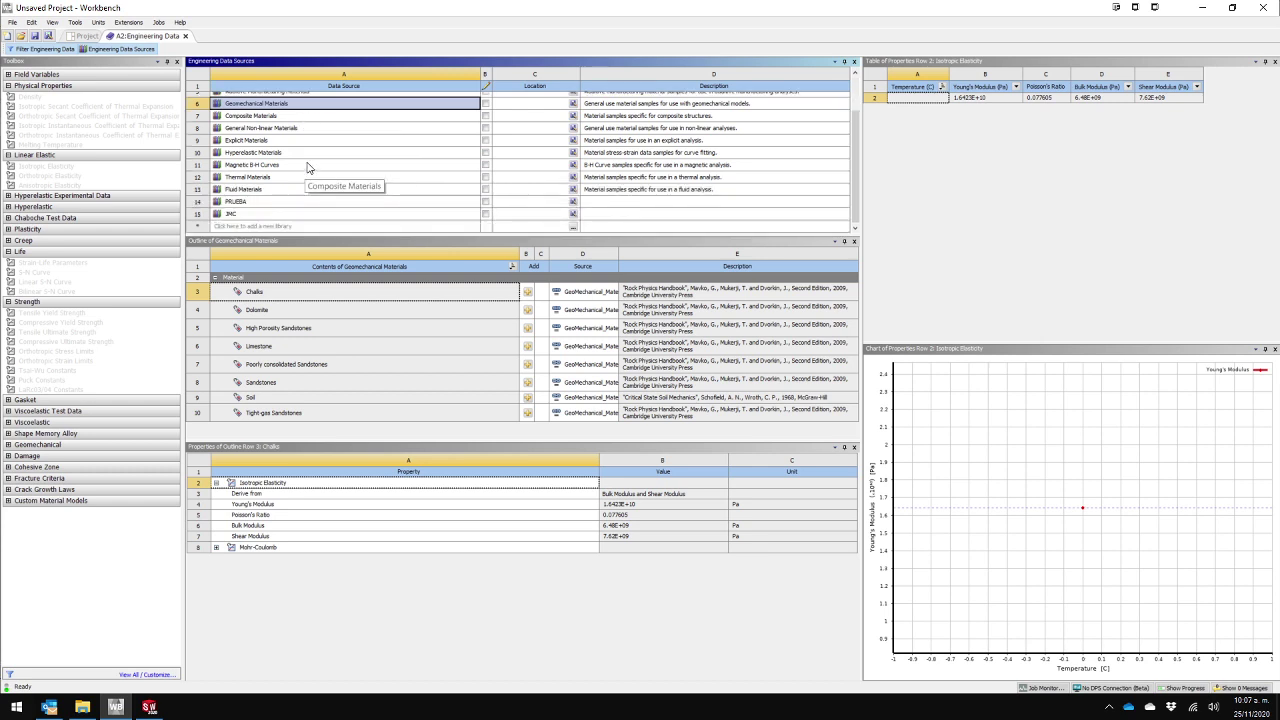
pyautogui.scroll(2, 308, 167)
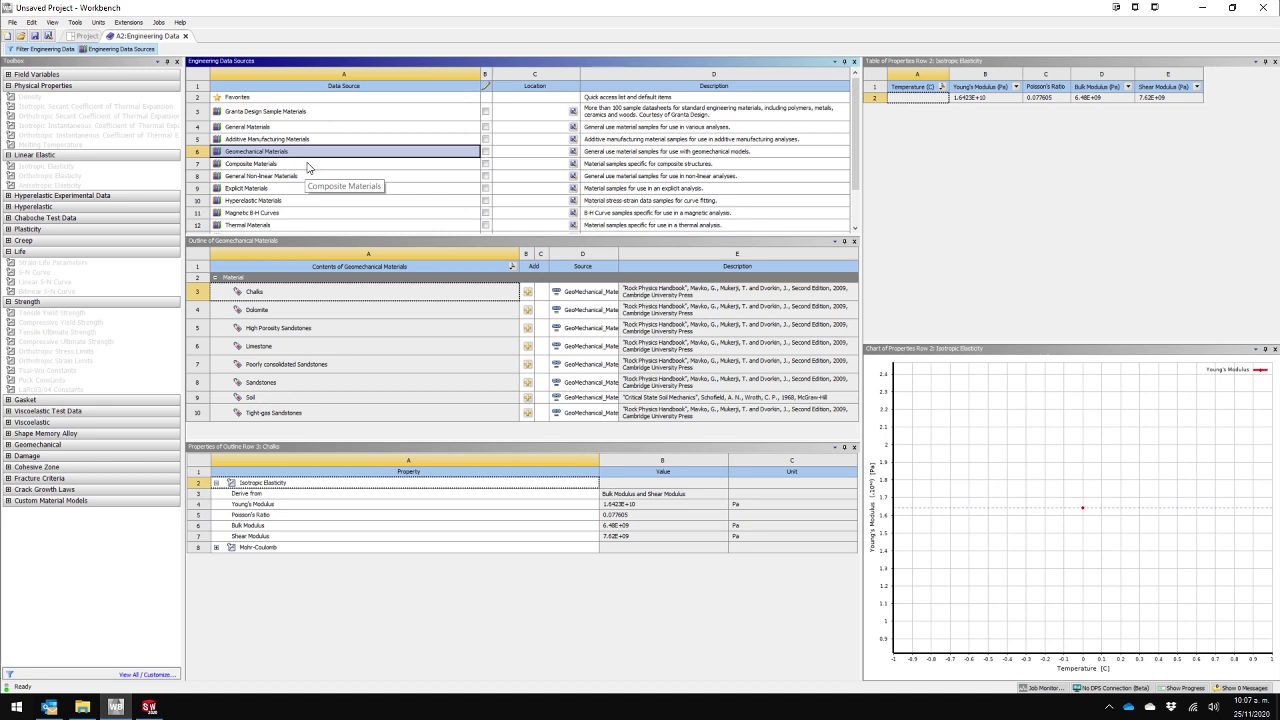
# Step: Add Aluminum Alloy and Titanium Alloy from the General Materials library and return to the project's material outline
pyautogui.click(266, 130)
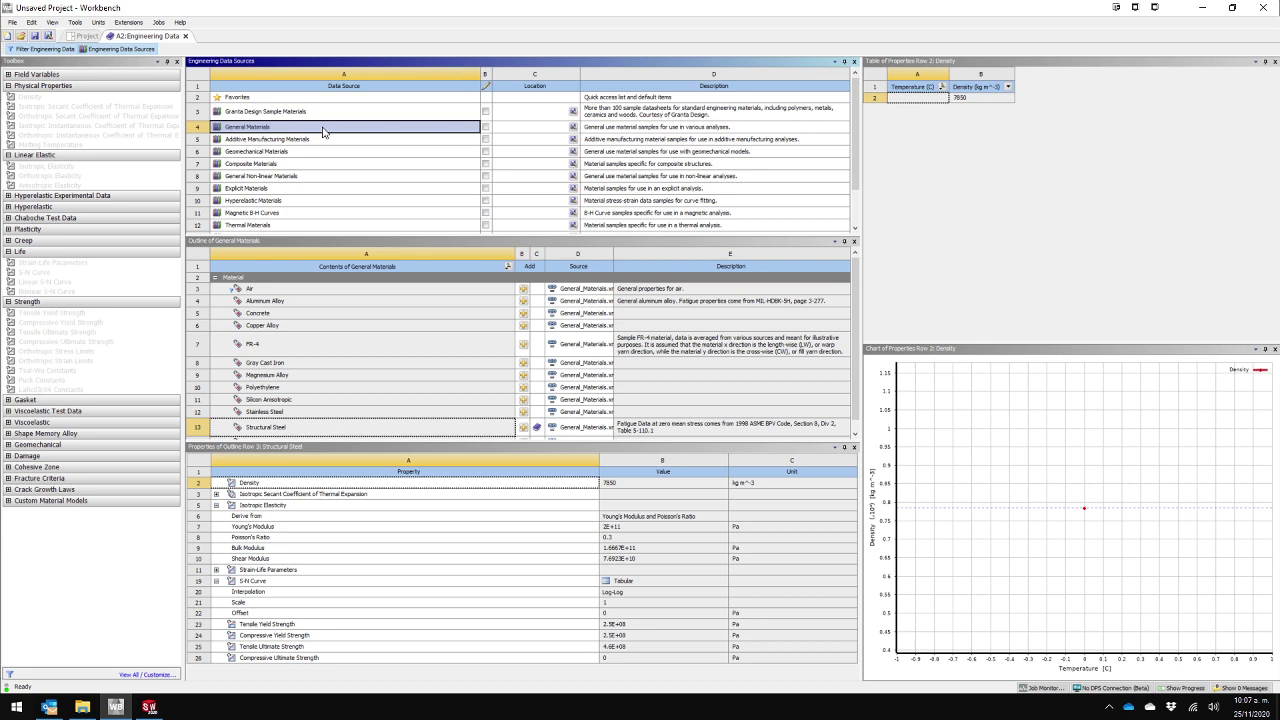
pyautogui.scroll(-1, 845, 352)
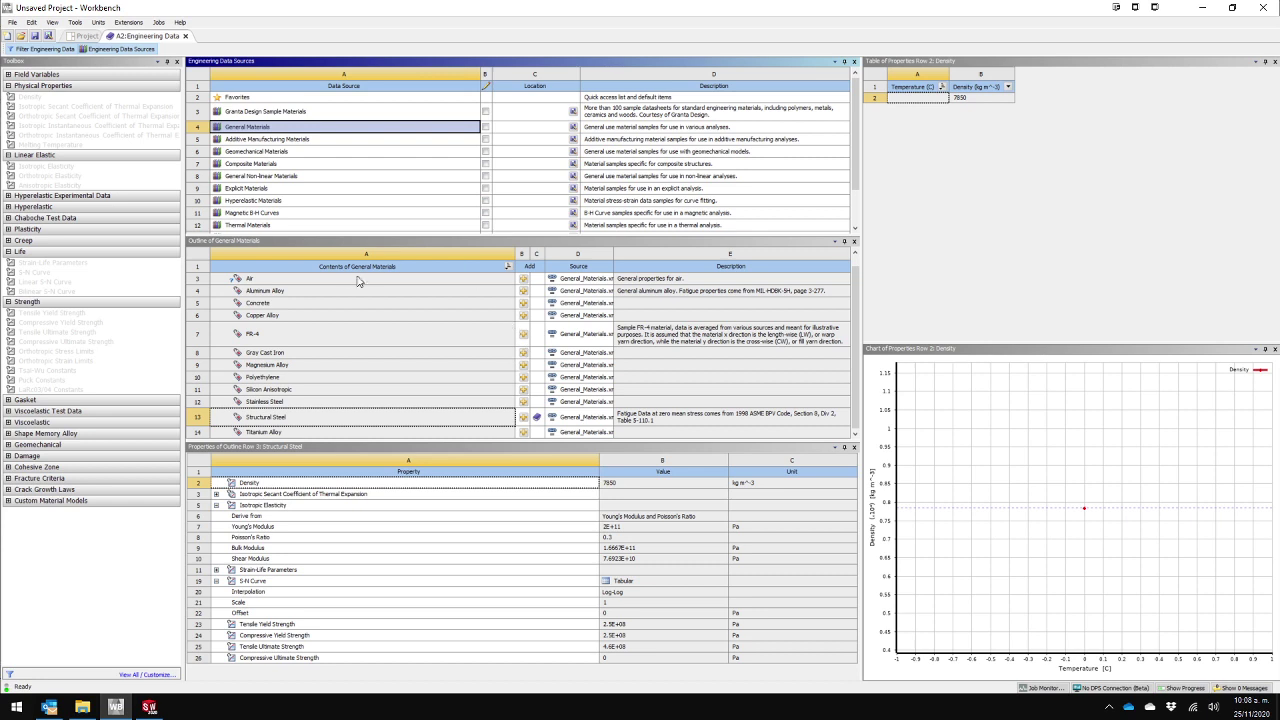
pyautogui.click(523, 290)
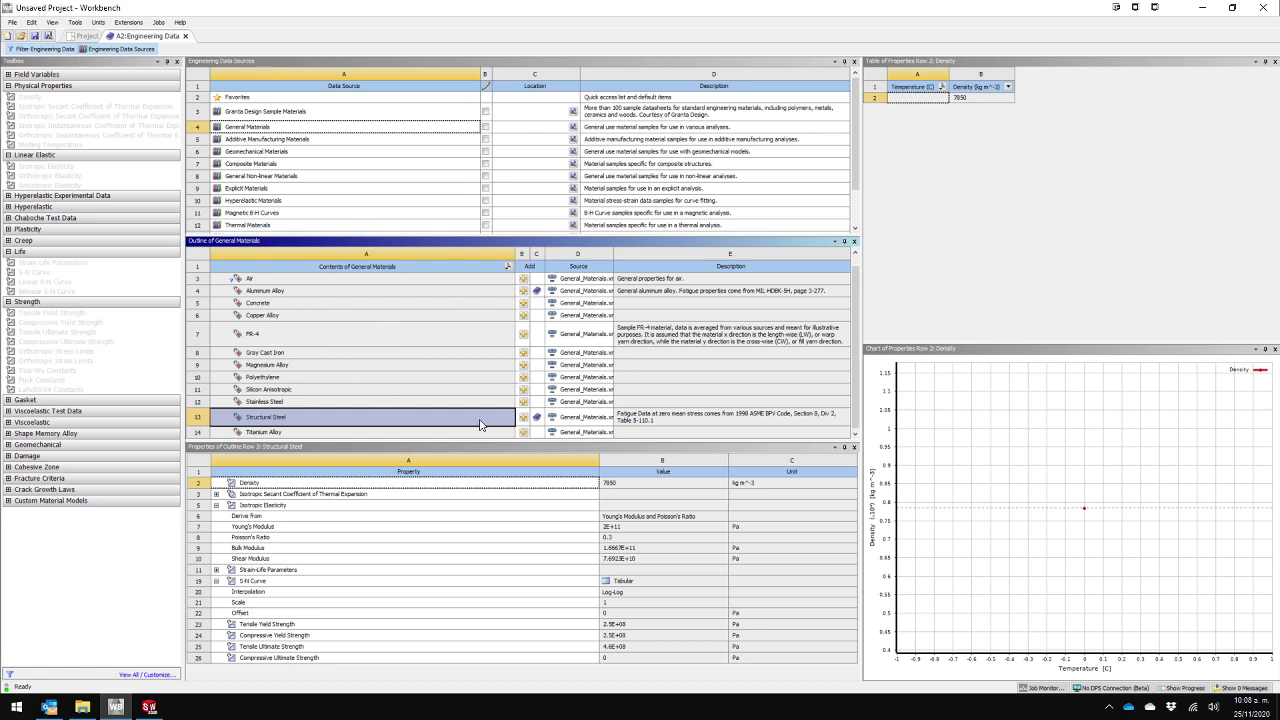
pyautogui.click(523, 432)
pyautogui.click(112, 53)
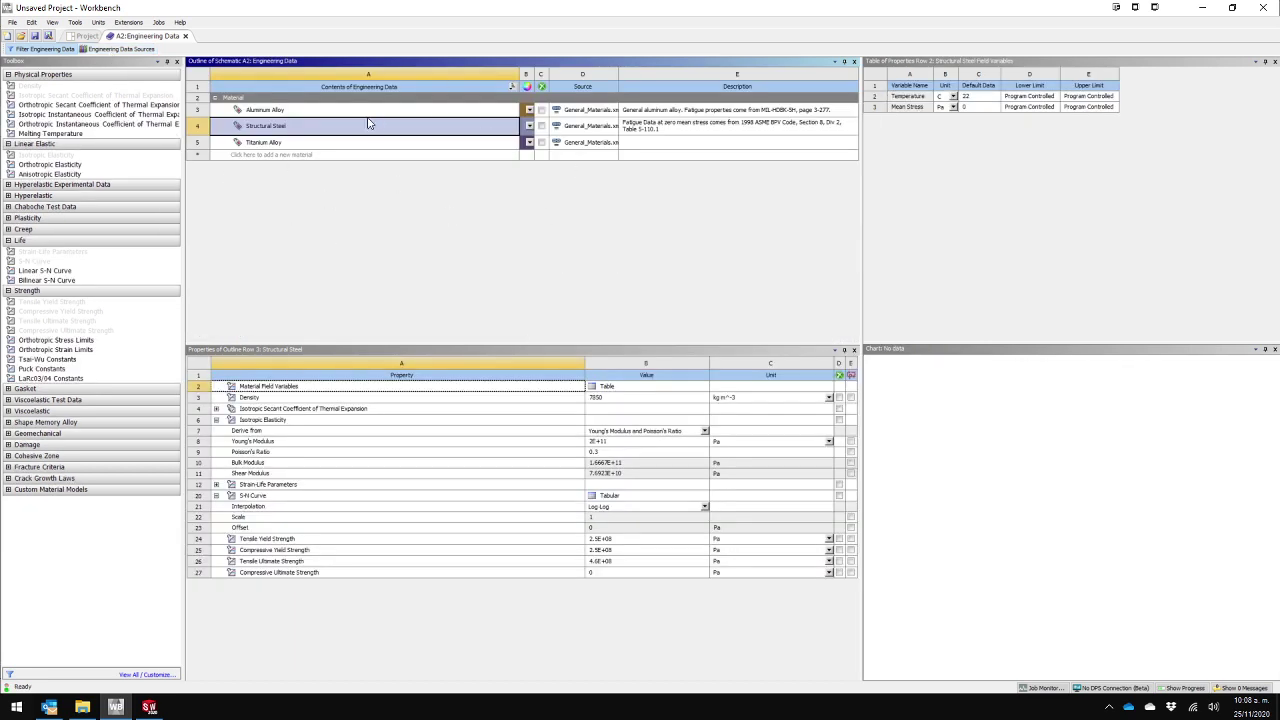
# Step: Compare the properties of Aluminum Alloy, Structural Steel and Titanium Alloy, and view the color options for Titanium Alloy
pyautogui.click(341, 145)
pyautogui.click(324, 116)
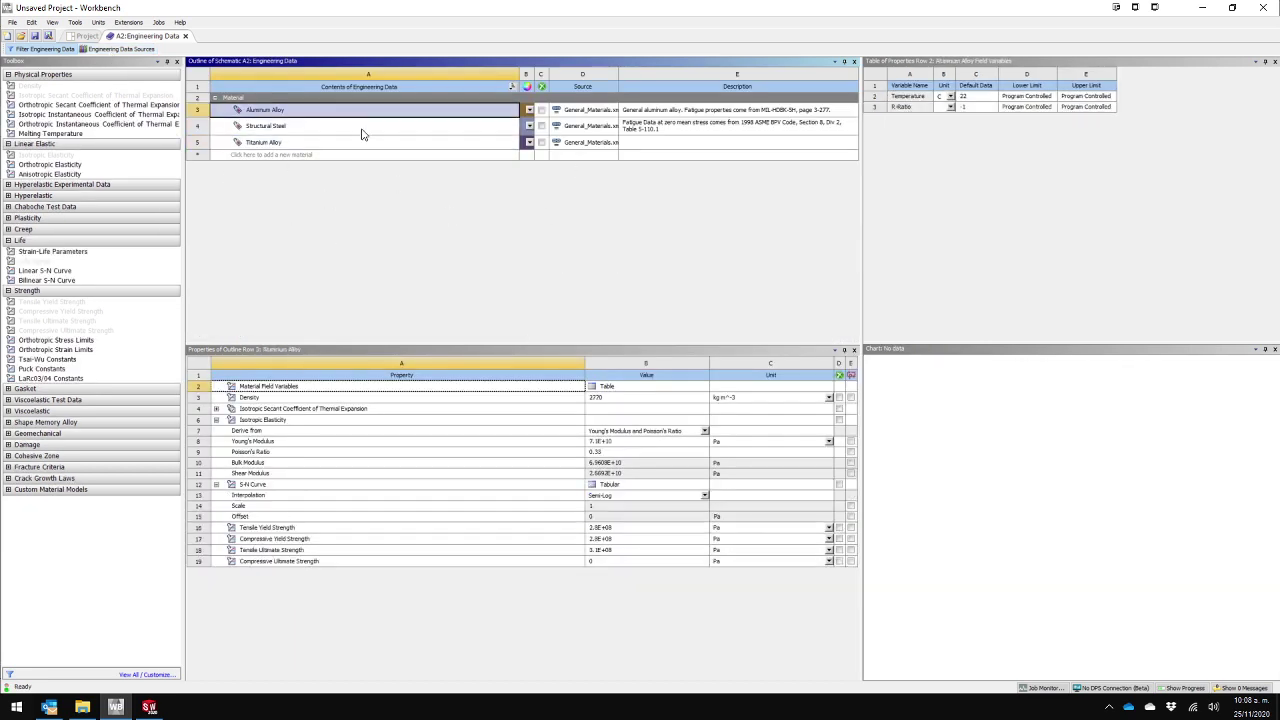
pyautogui.click(362, 128)
pyautogui.click(362, 142)
pyautogui.click(529, 143)
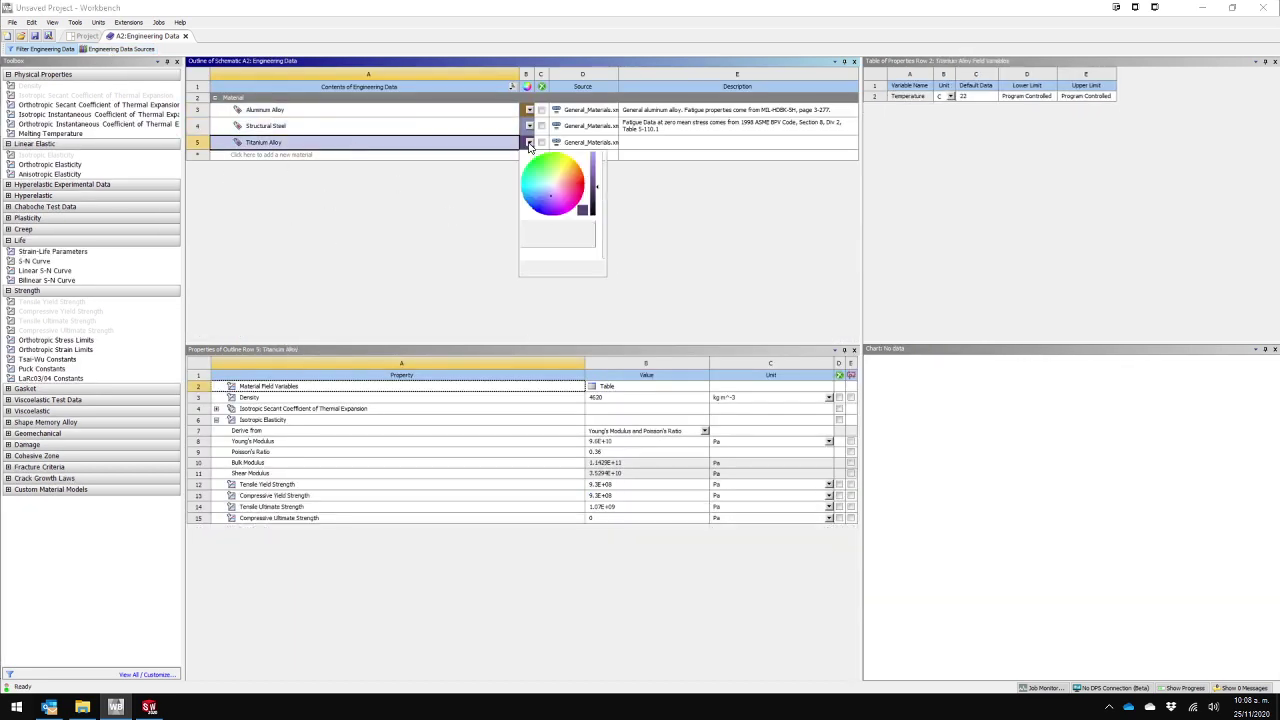
pyautogui.click(529, 143)
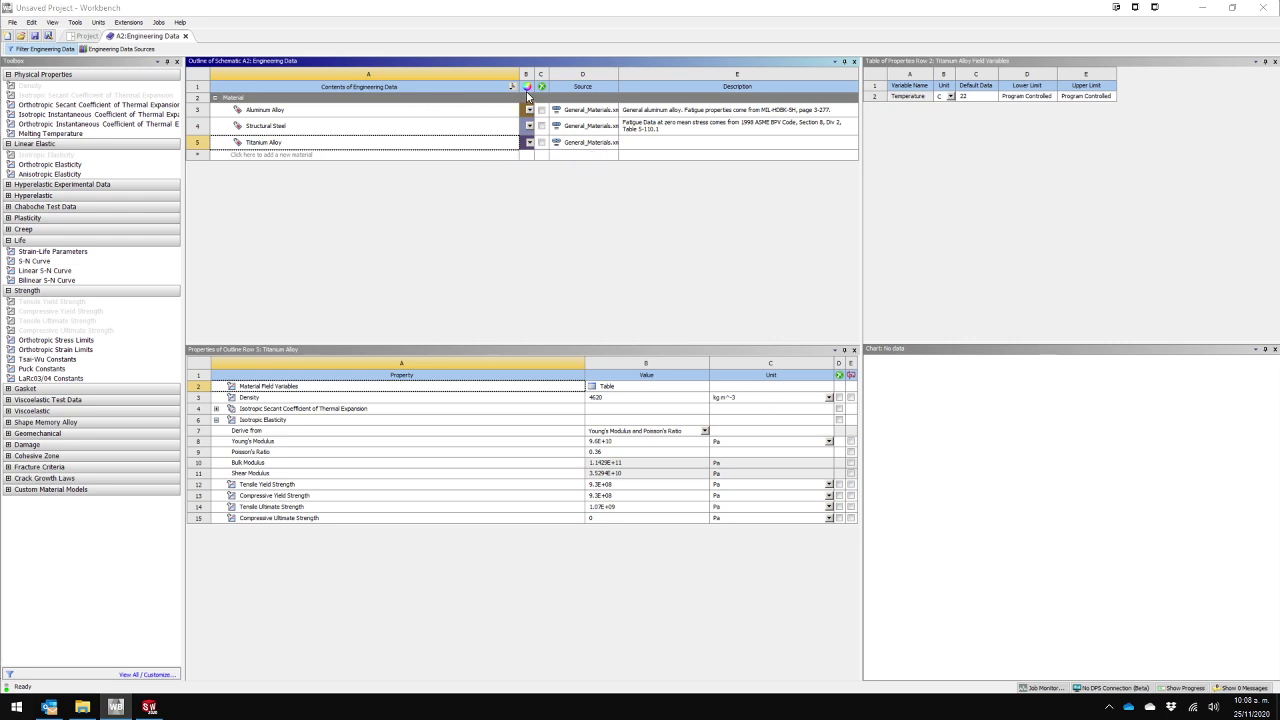
pyautogui.click(452, 112)
pyautogui.click(425, 127)
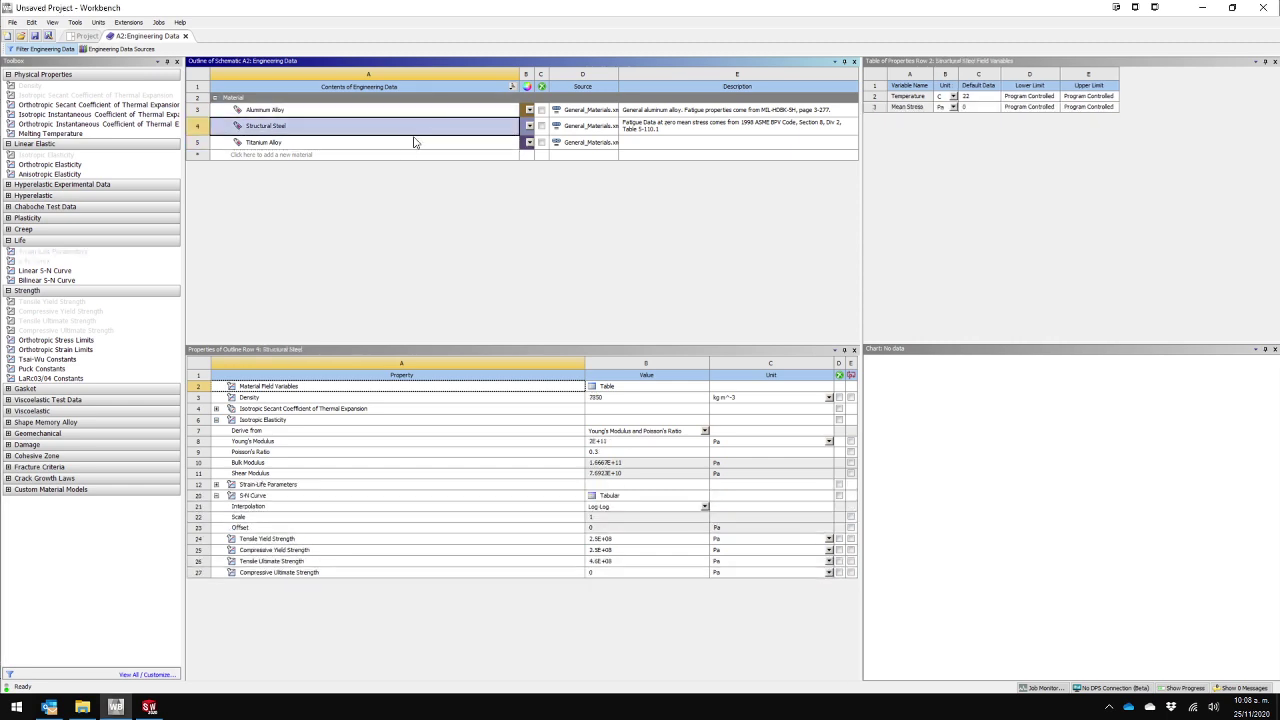
pyautogui.click(407, 141)
pyautogui.click(402, 126)
pyautogui.click(403, 112)
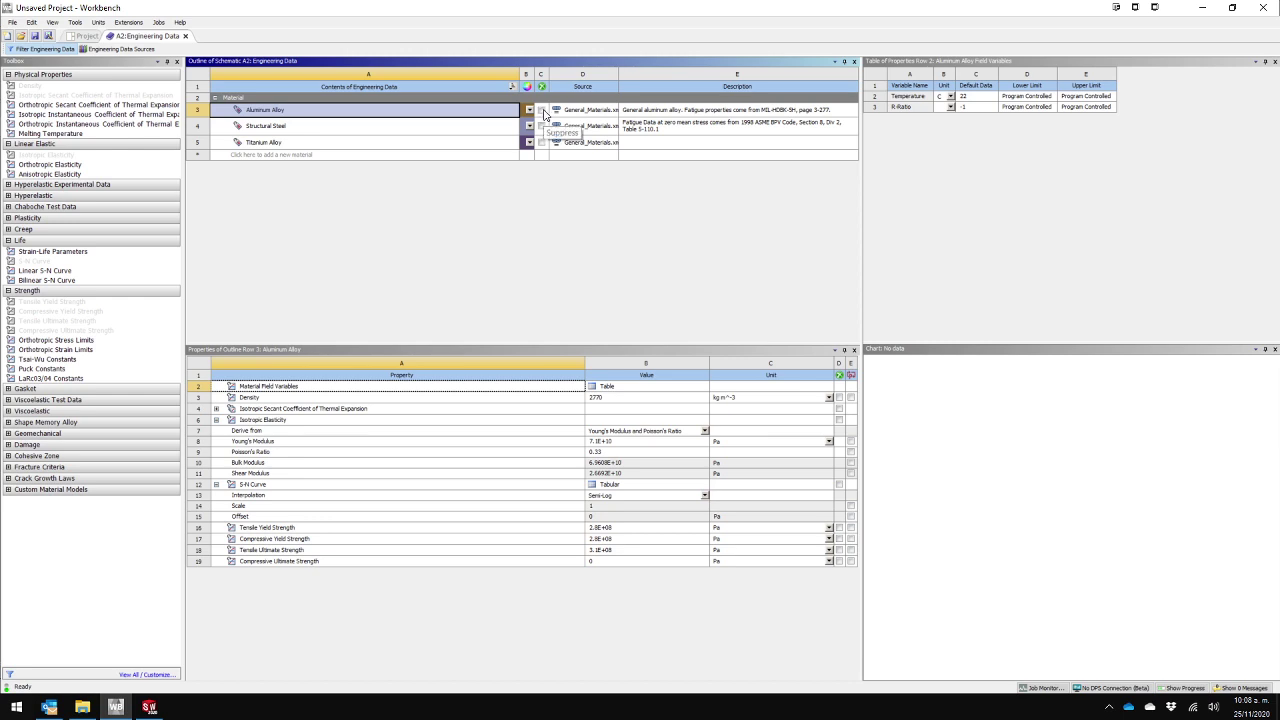
# Step: Try suppressing the Aluminum Alloy and Structural Steel materials in the engineering data outline
pyautogui.click(542, 111)
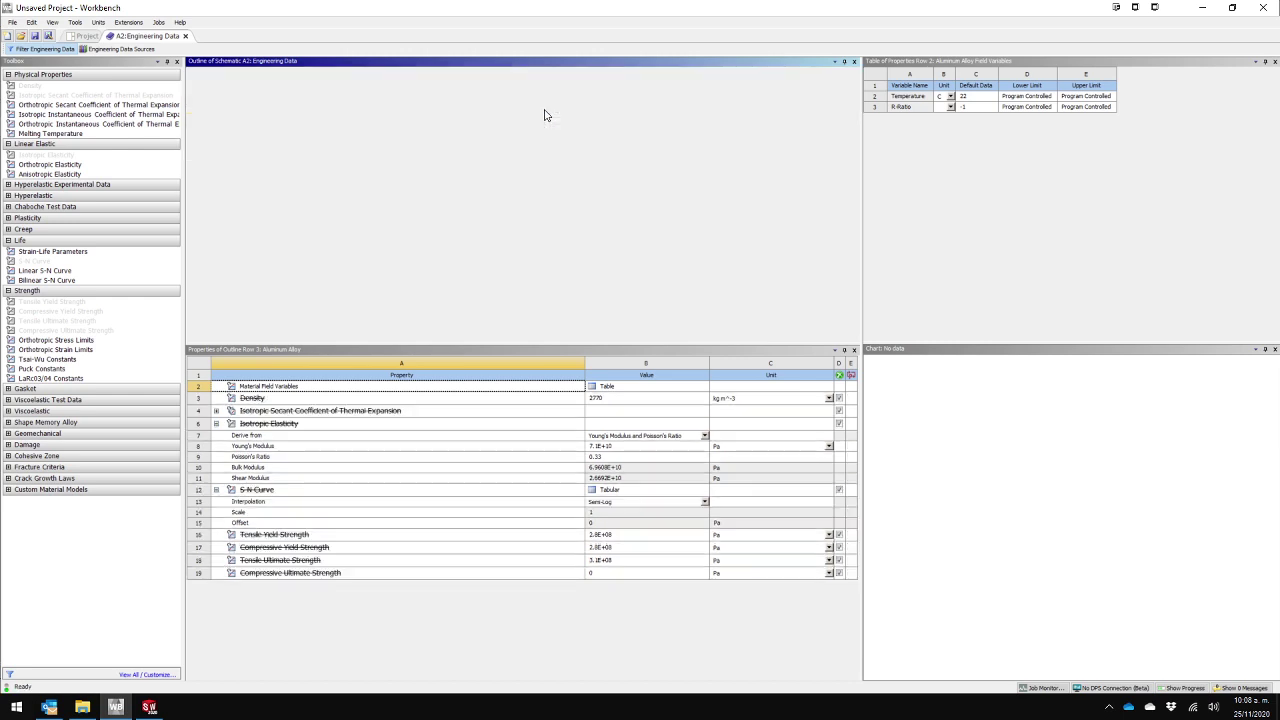
pyautogui.click(542, 126)
pyautogui.click(542, 126)
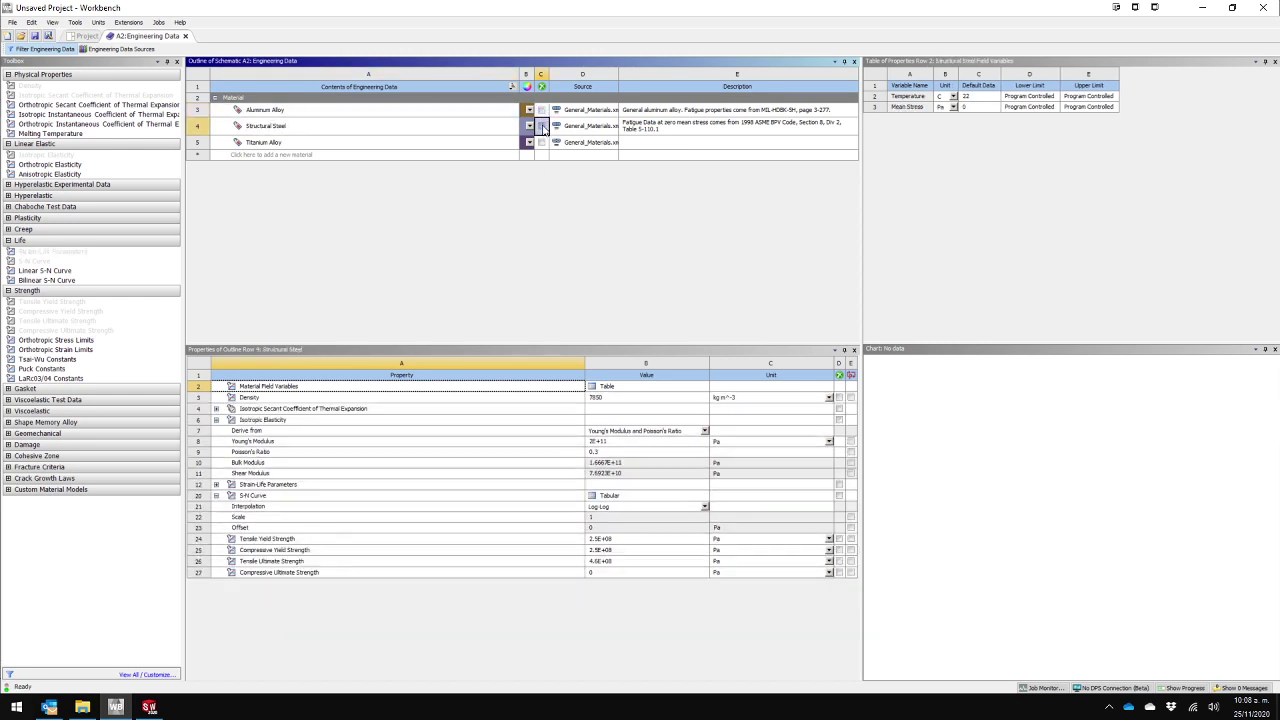
# Step: Examine the Aluminum Alloy's density, isotropic elasticity constants, S-N curve, and yield and ultimate strength data
pyautogui.click(276, 112)
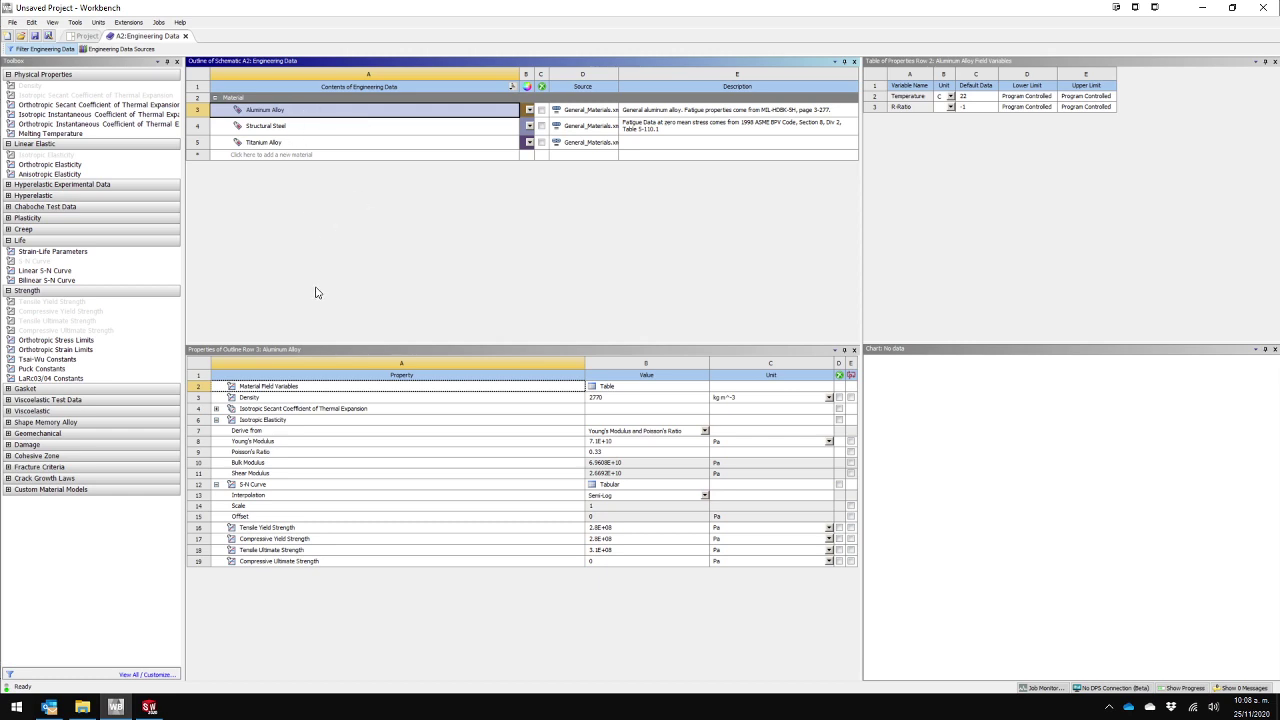
pyautogui.click(256, 398)
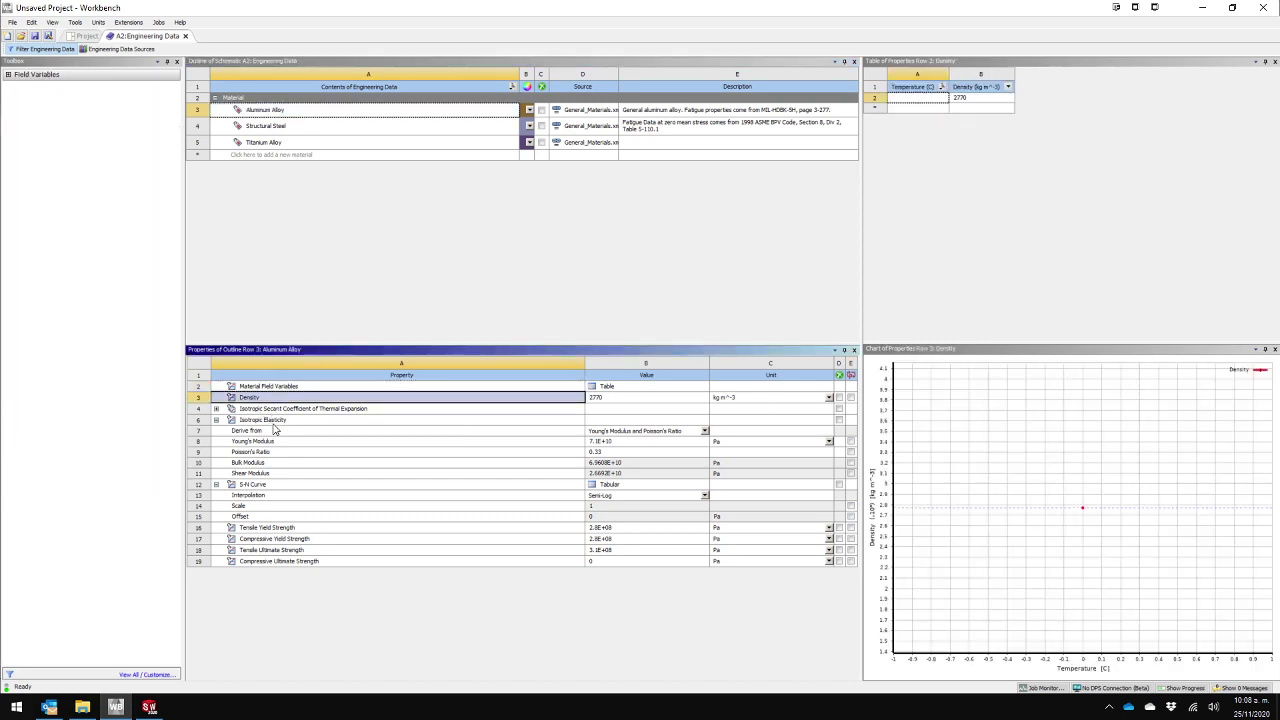
pyautogui.click(252, 388)
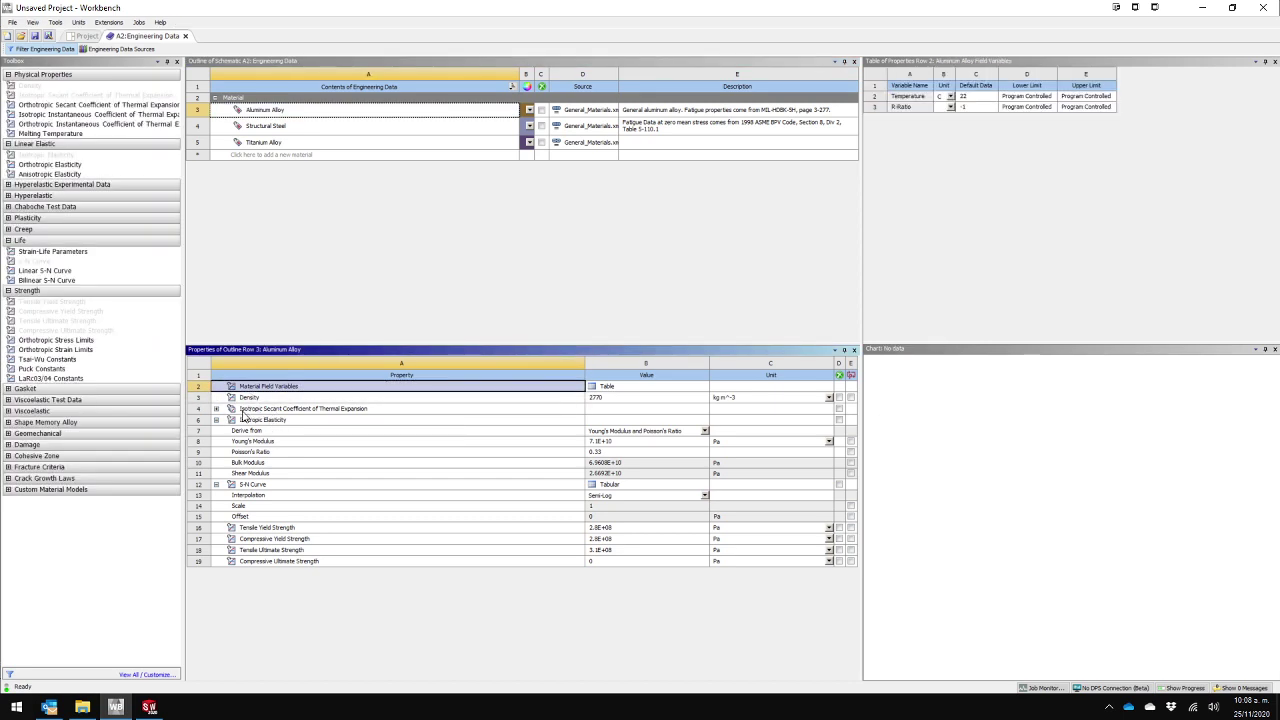
pyautogui.click(248, 419)
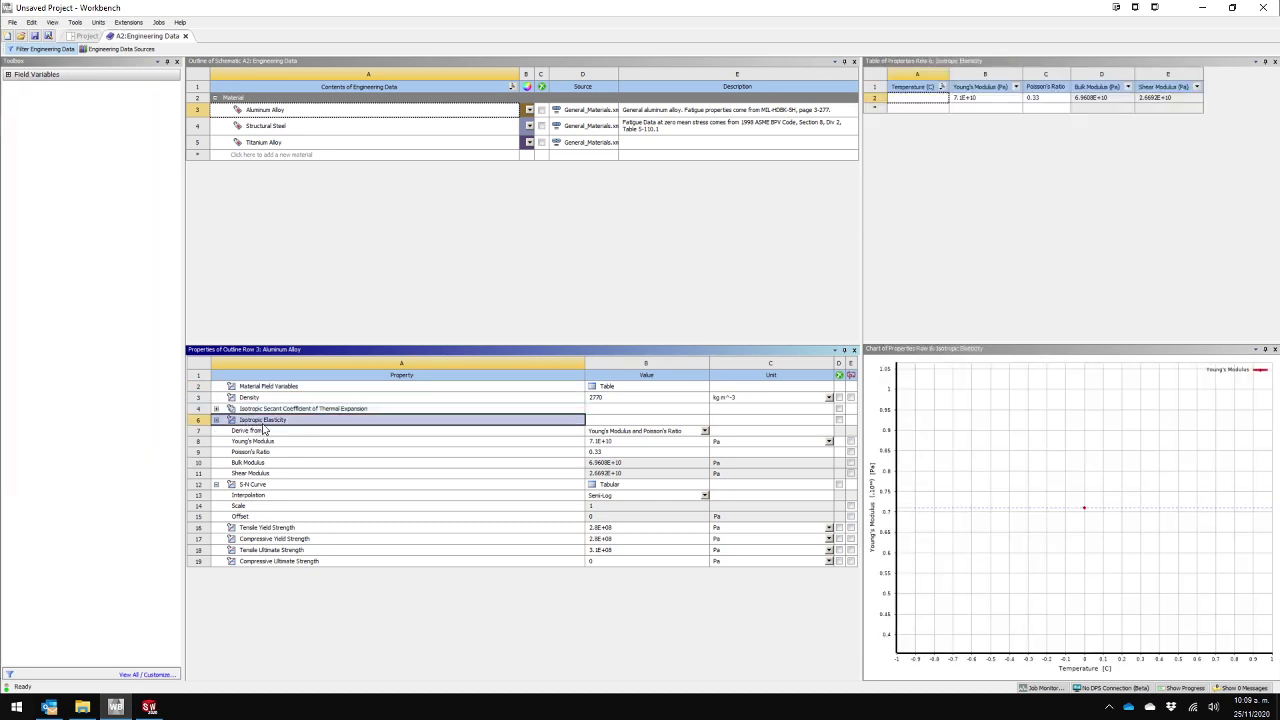
pyautogui.click(266, 444)
pyautogui.click(269, 452)
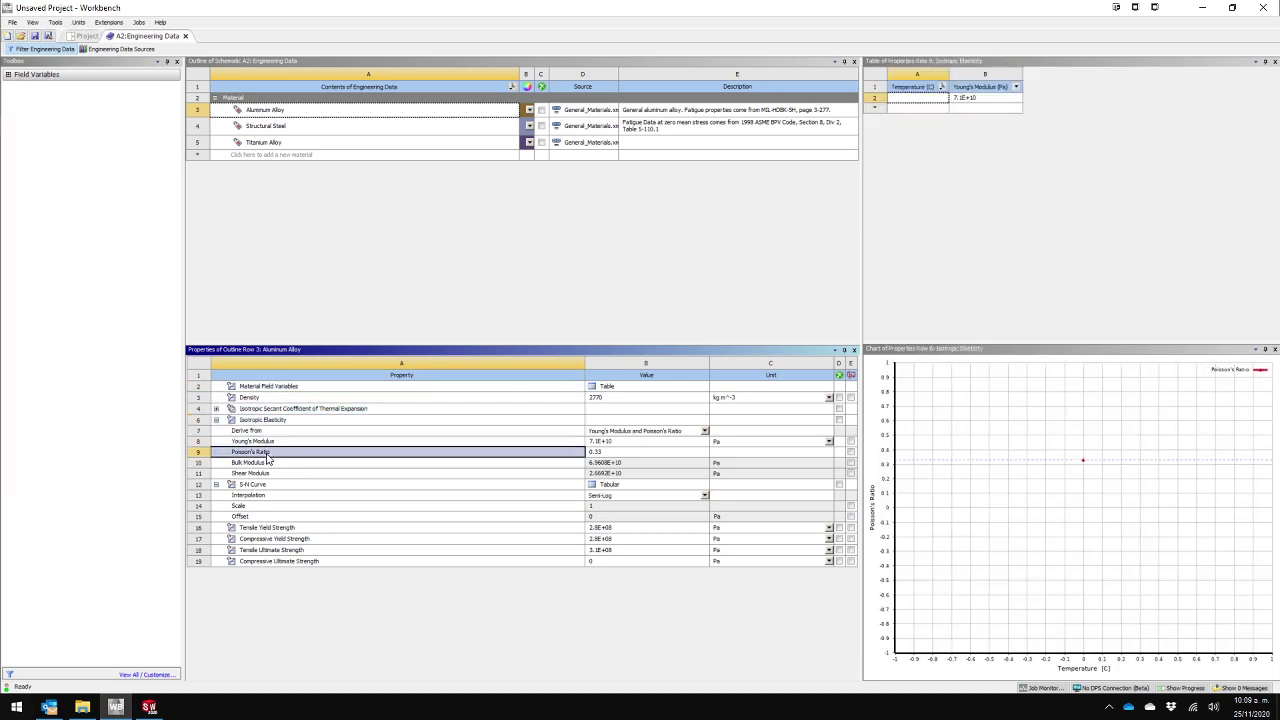
pyautogui.click(276, 464)
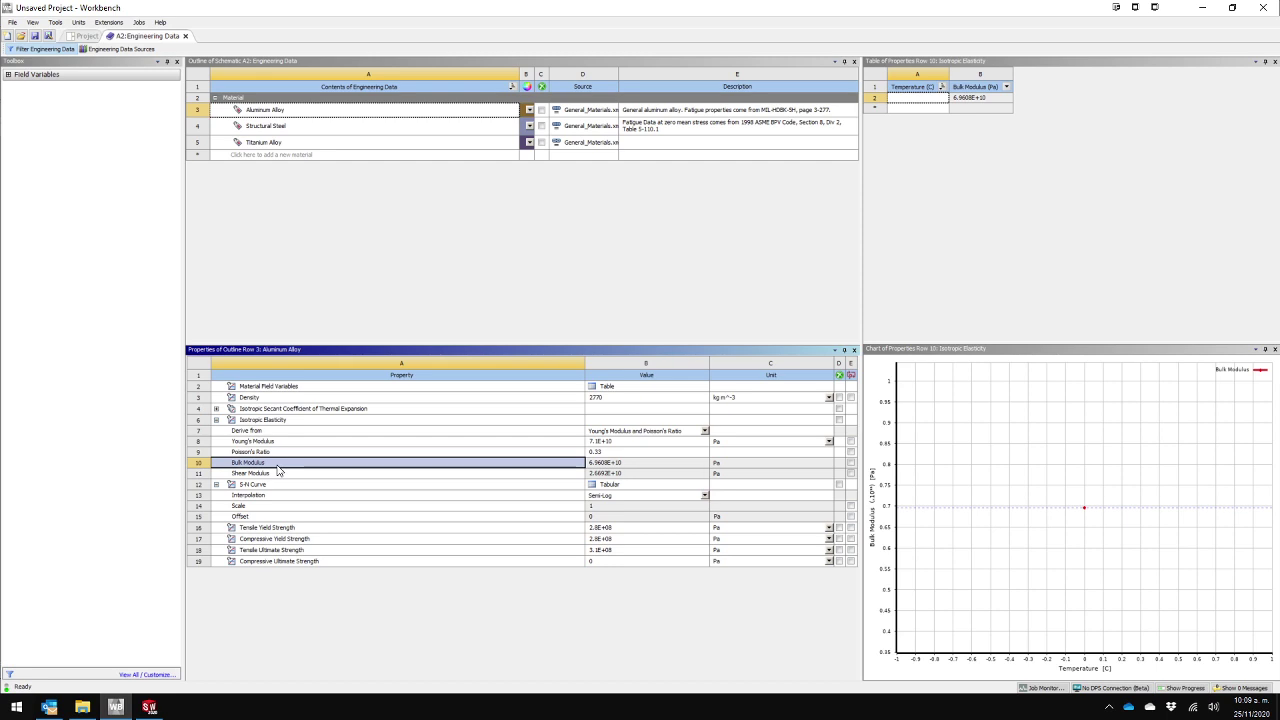
pyautogui.click(279, 473)
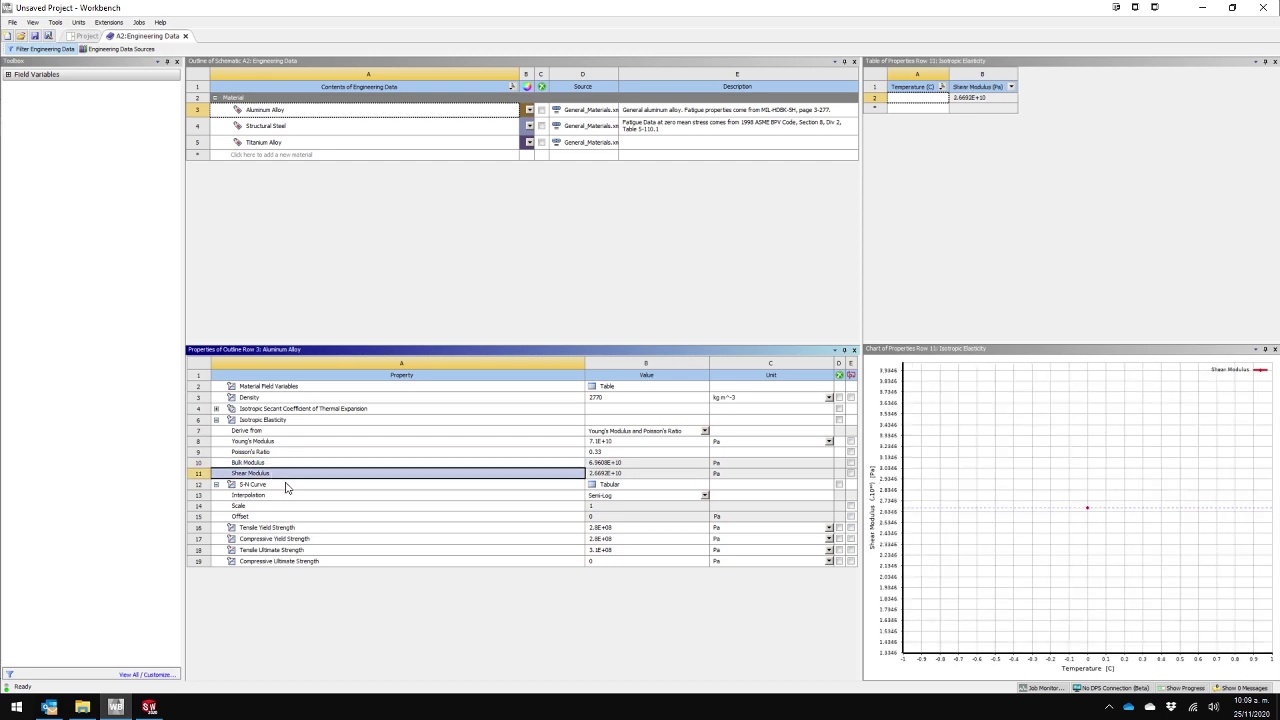
pyautogui.click(268, 486)
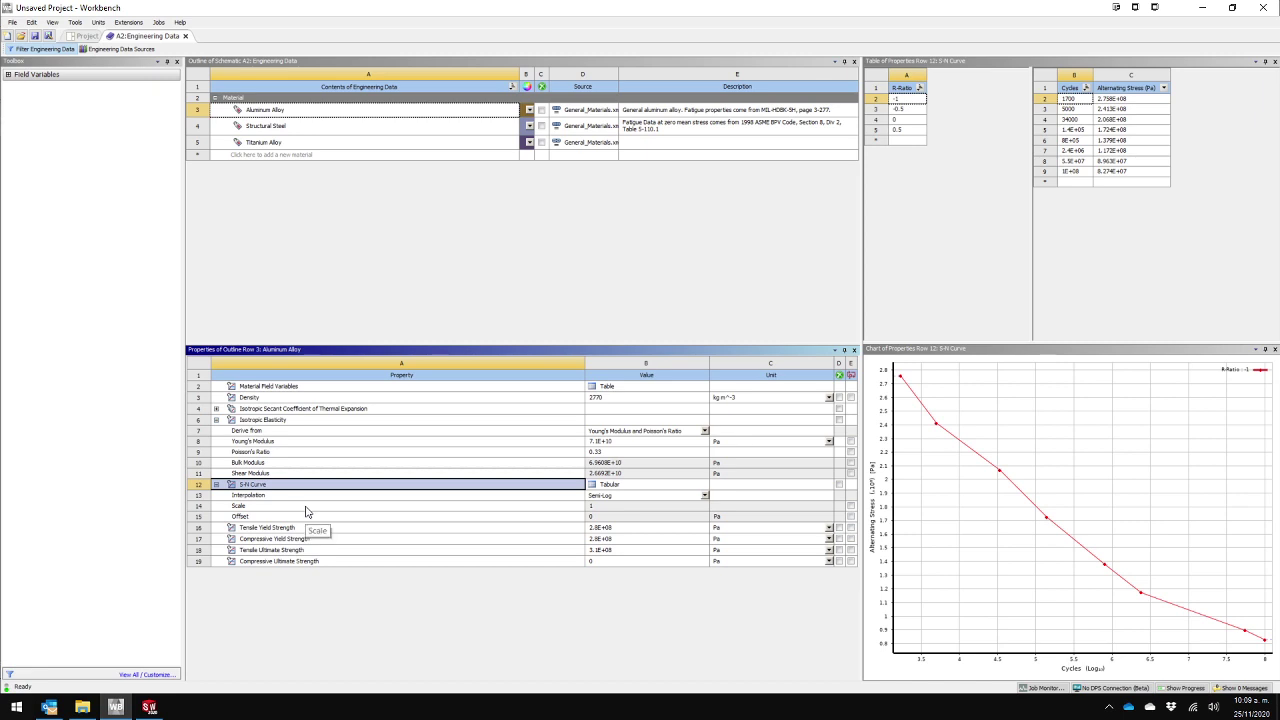
pyautogui.click(278, 527)
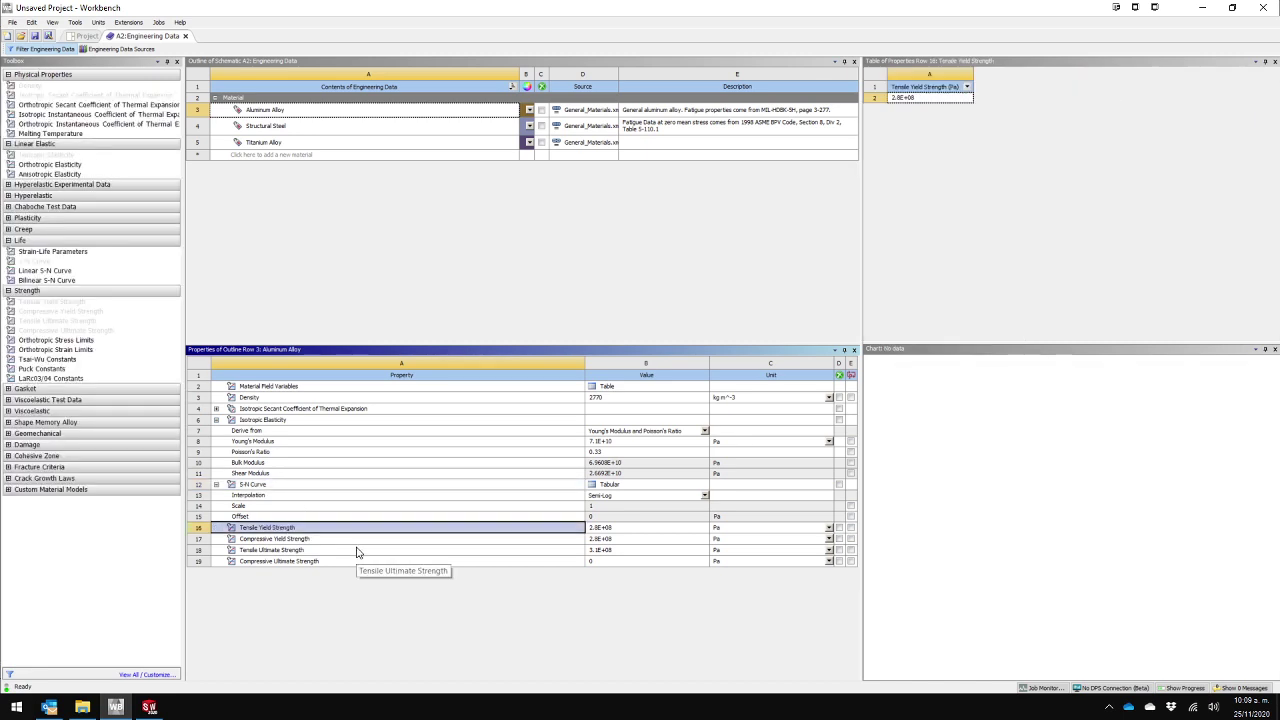
pyautogui.click(313, 538)
pyautogui.click(309, 550)
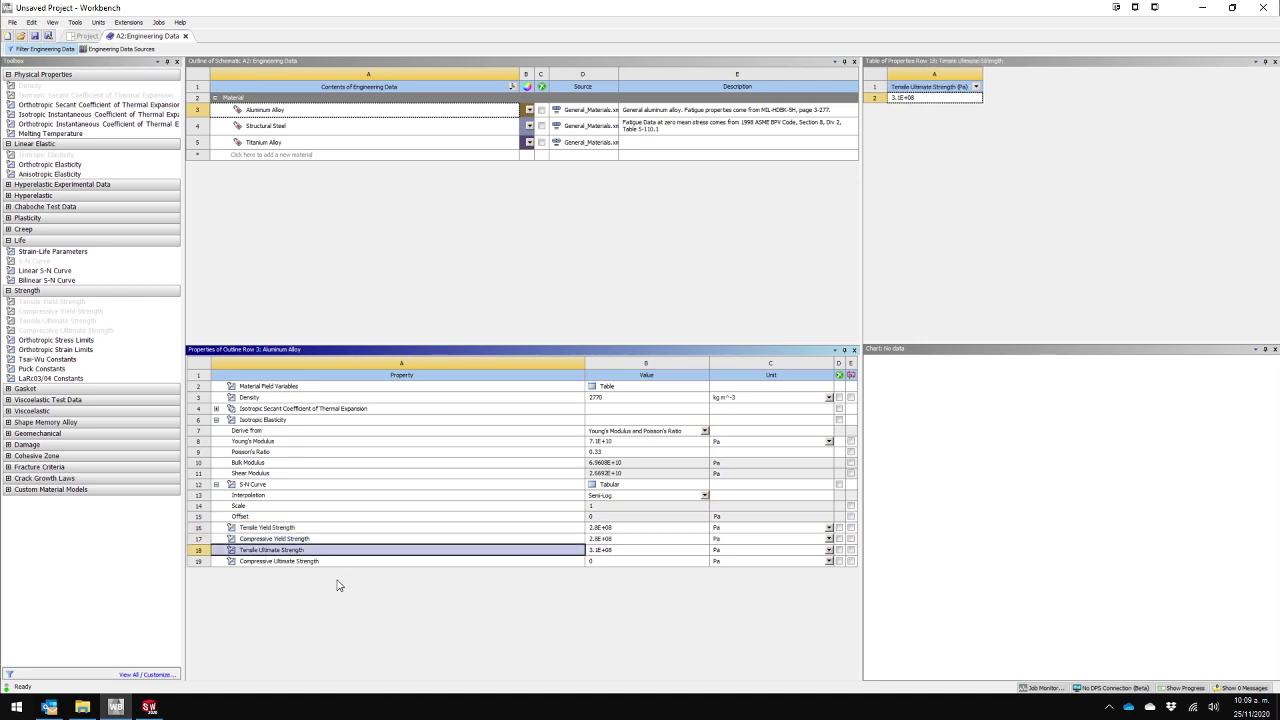
# Step: Check Aluminum Alloy's compressive ultimate strength, and compare its properties with those of Titanium Alloy and Structural Steel
pyautogui.click(319, 565)
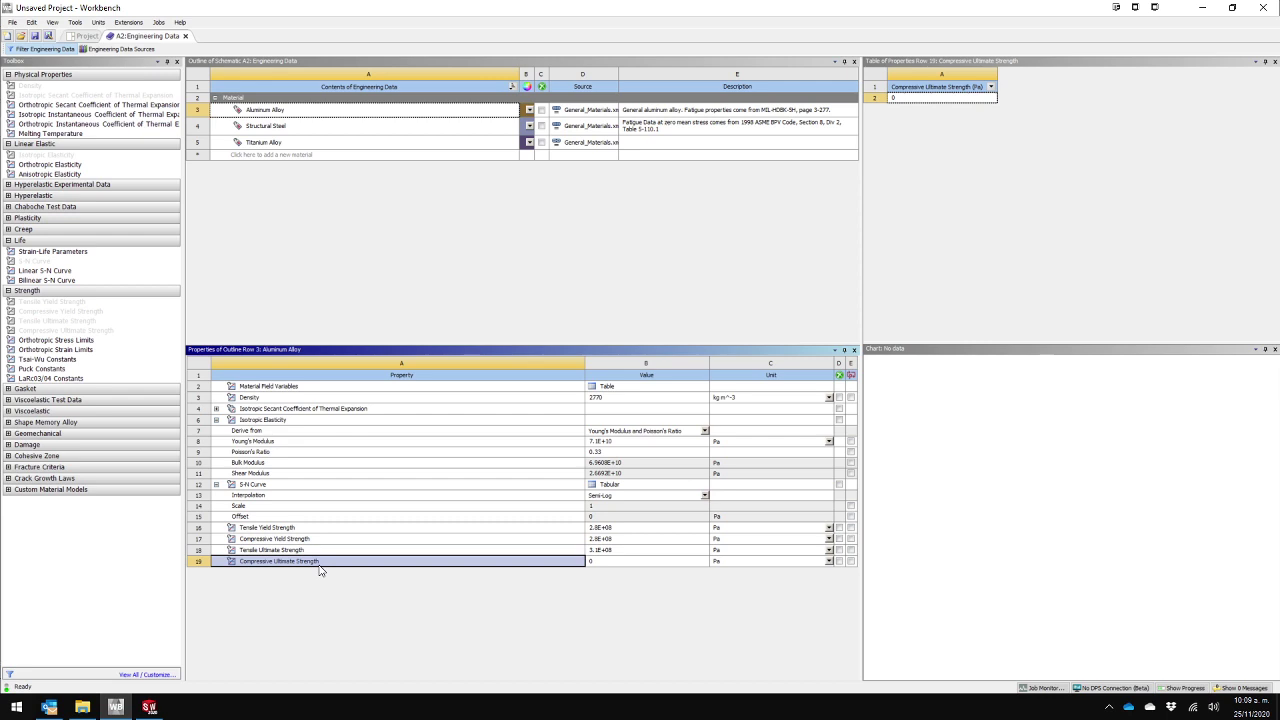
pyautogui.click(327, 130)
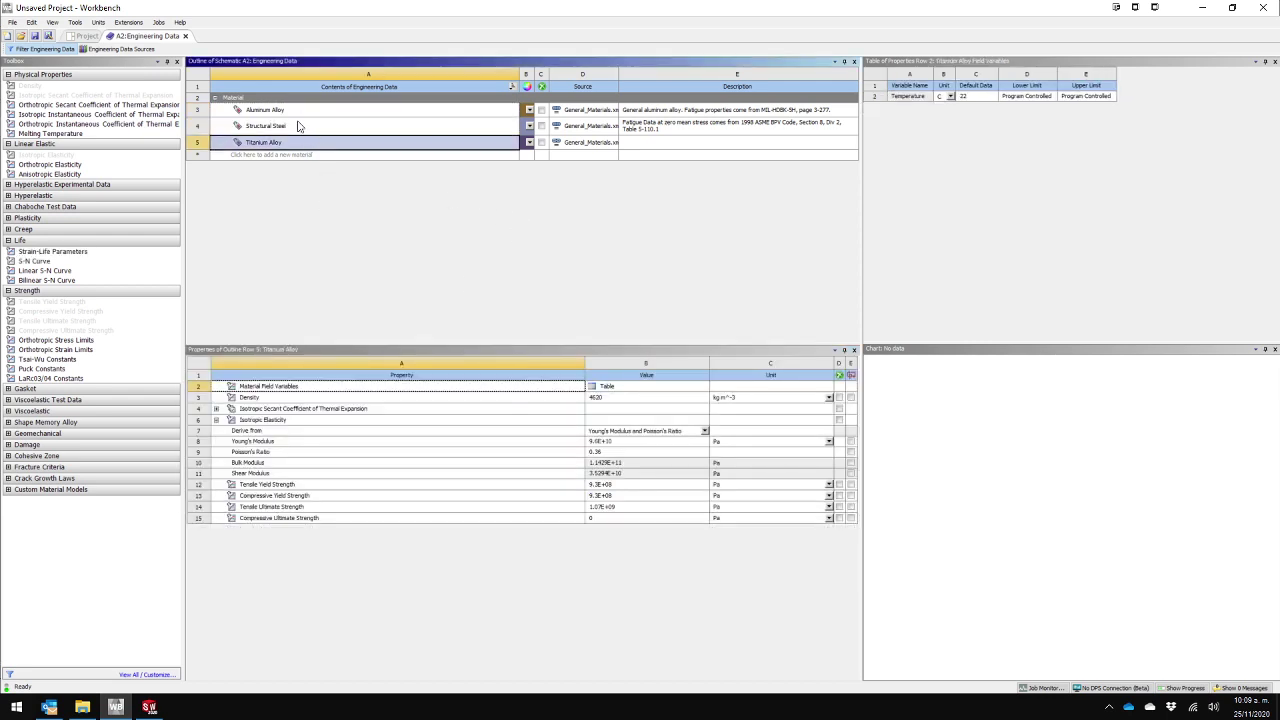
pyautogui.click(300, 127)
pyautogui.click(290, 112)
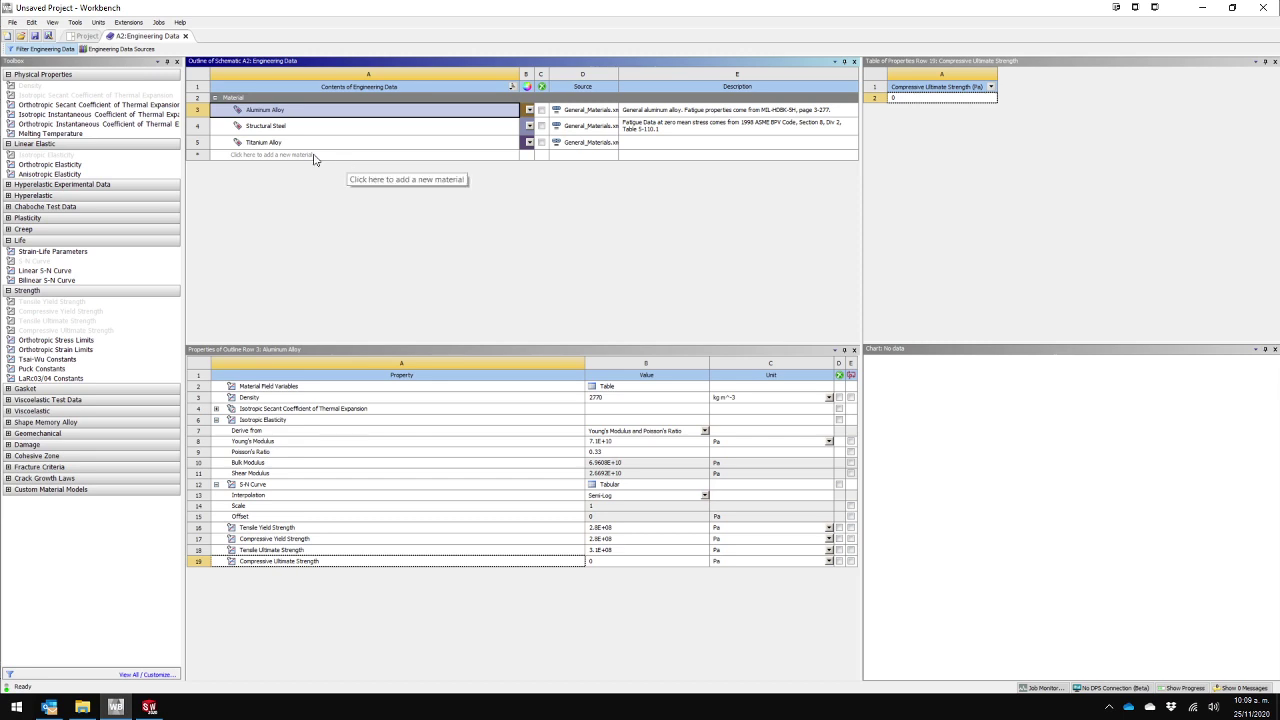
# Step: Add a new material named P1 to the engineering data outline
pyautogui.click(313, 154)
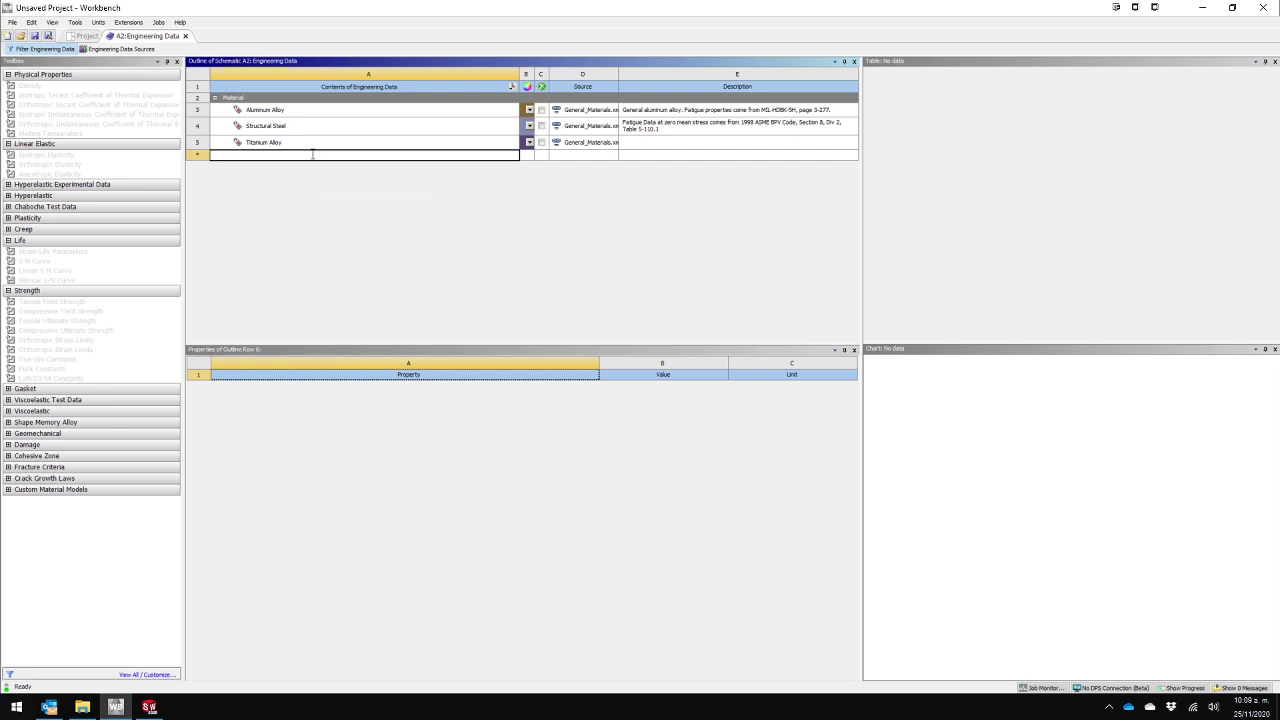
pyautogui.write('P1')
pyautogui.click(345, 201)
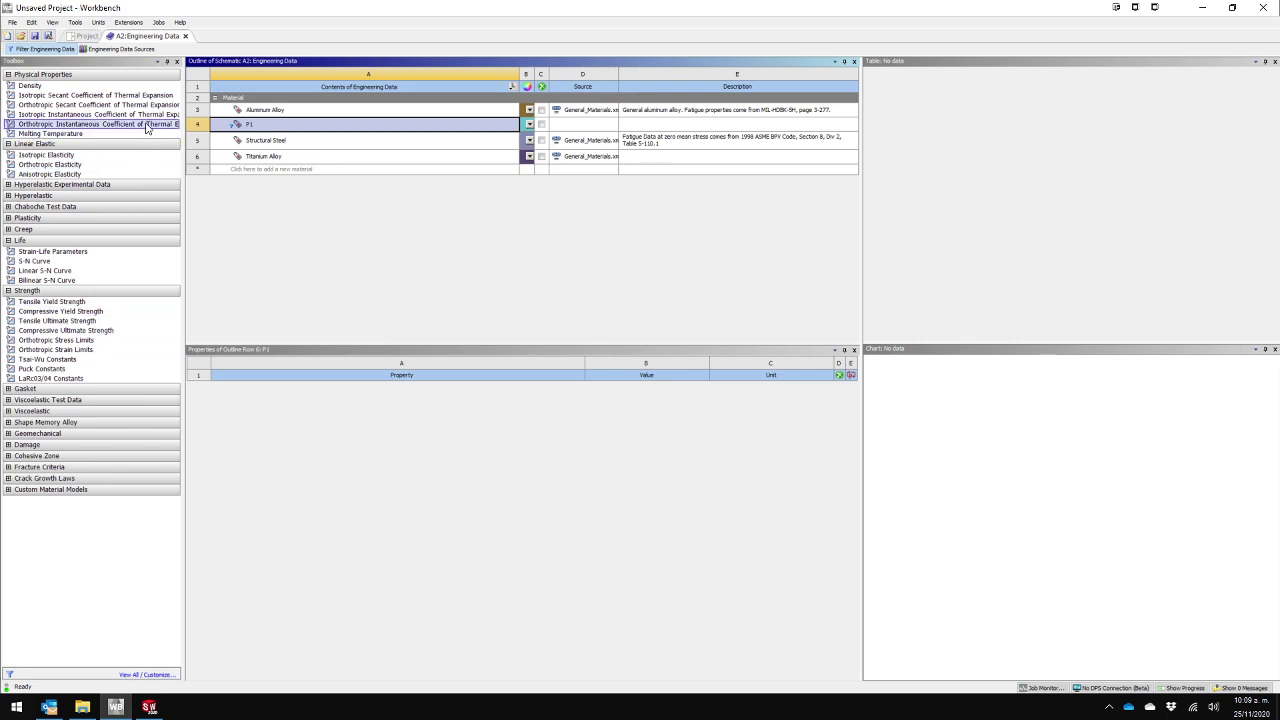
# Step: Assign the Density and Isotropic Elasticity properties to material P1
pyautogui.click(32, 86)
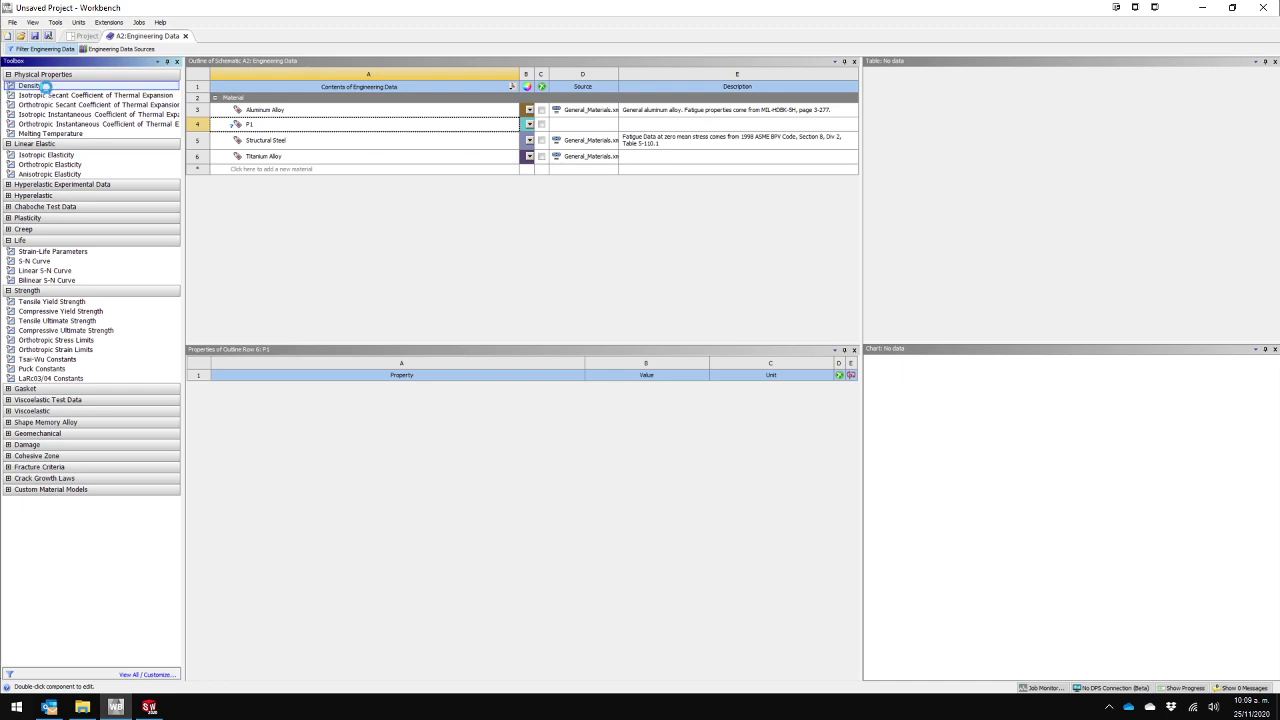
pyautogui.doubleClick(45, 87)
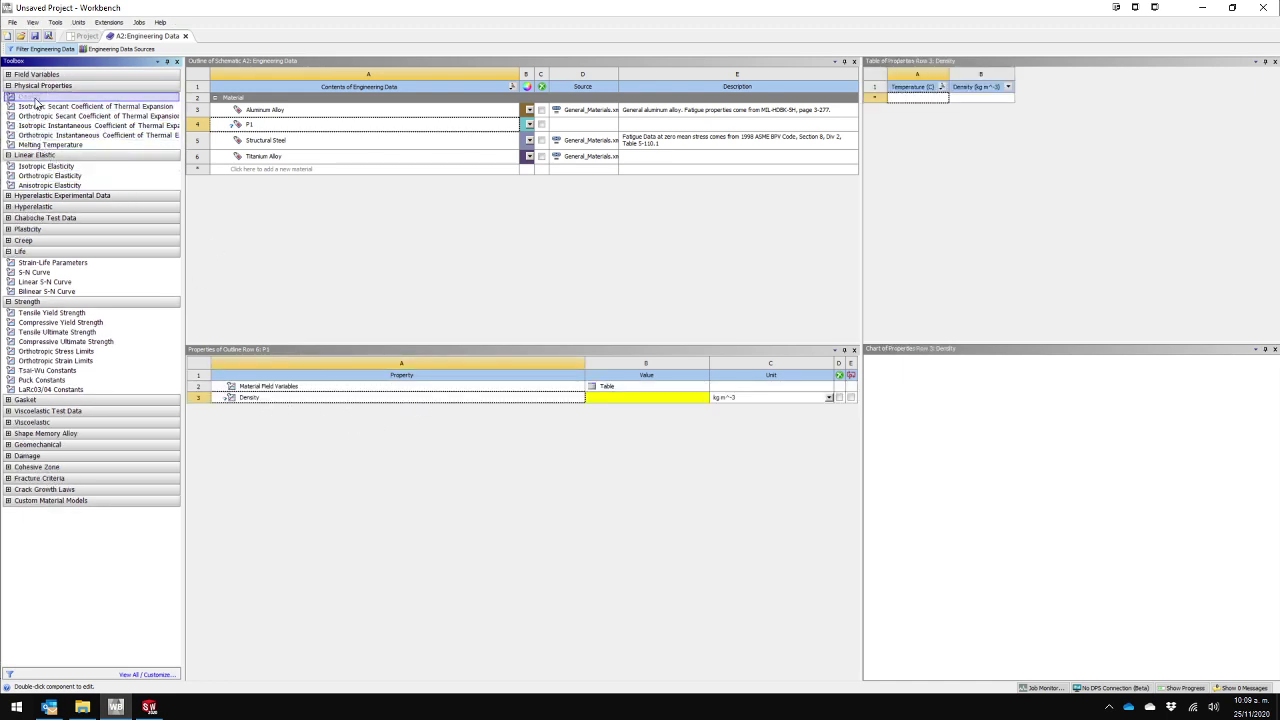
pyautogui.click(52, 168)
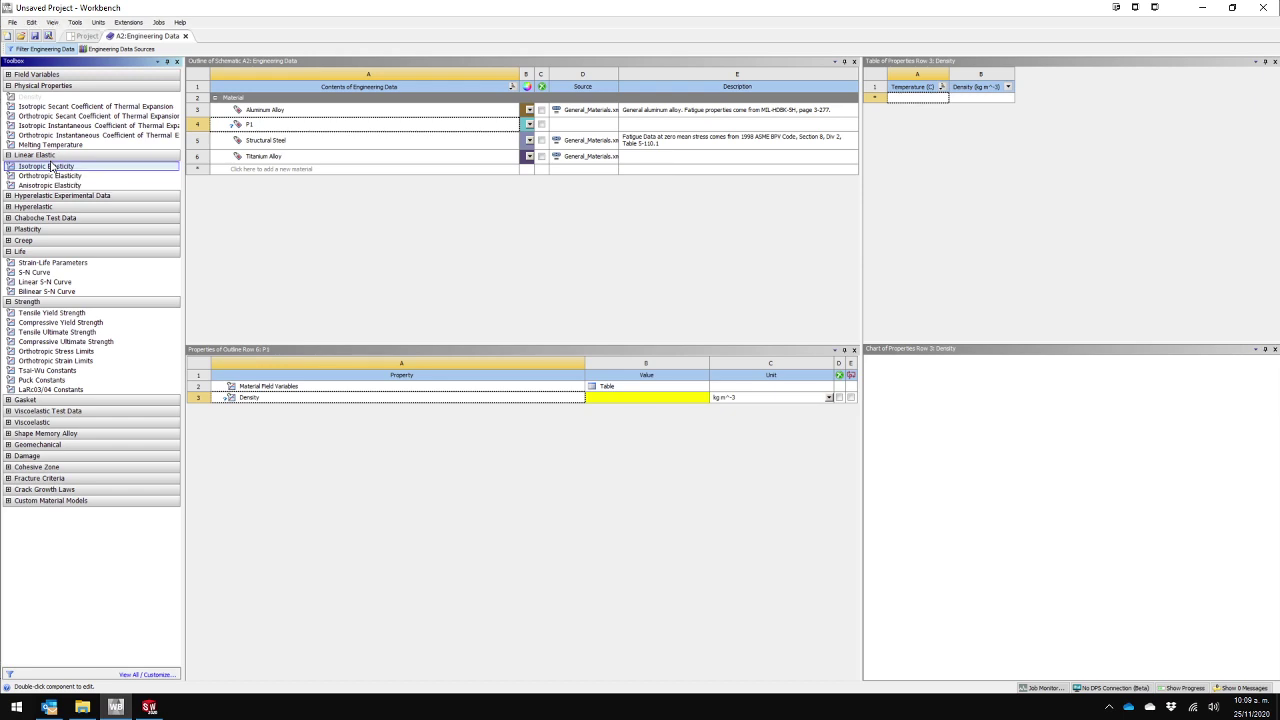
pyautogui.doubleClick(55, 170)
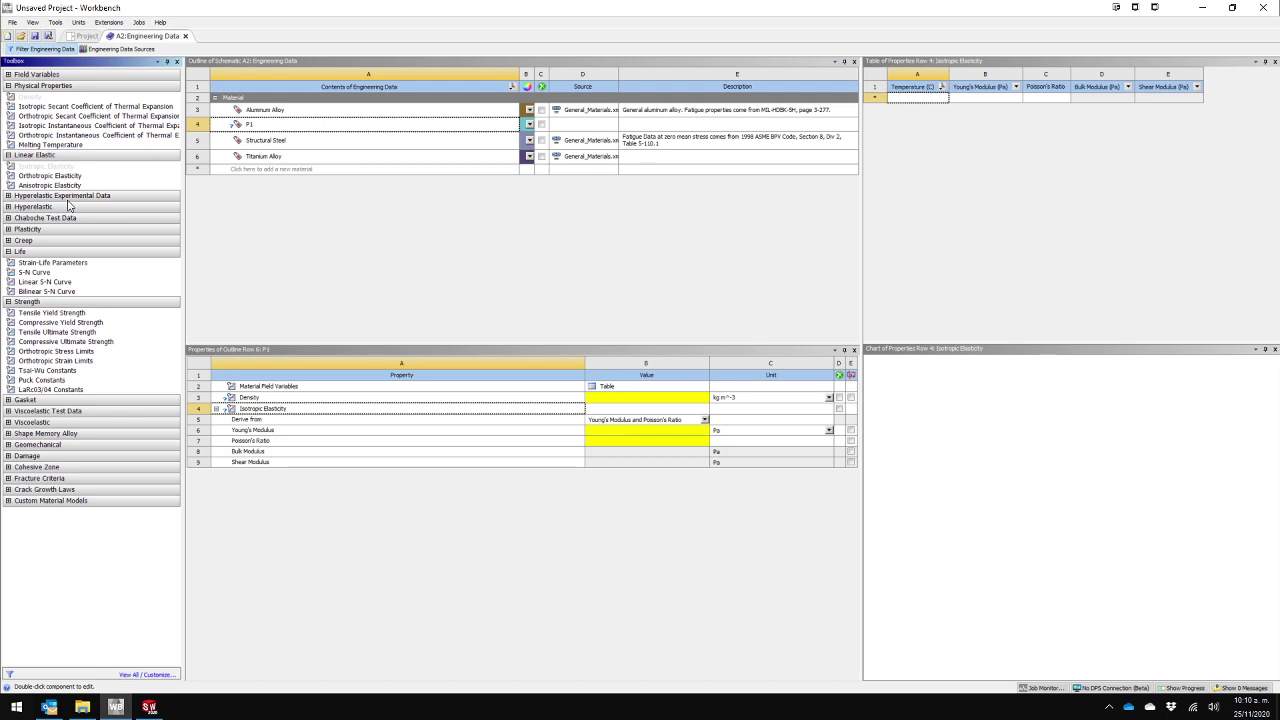
# Step: Examine the available Plasticity and Creep models and the unit options for P1's density
pyautogui.click(8, 229)
pyautogui.click(8, 229)
pyautogui.click(8, 241)
pyautogui.click(8, 241)
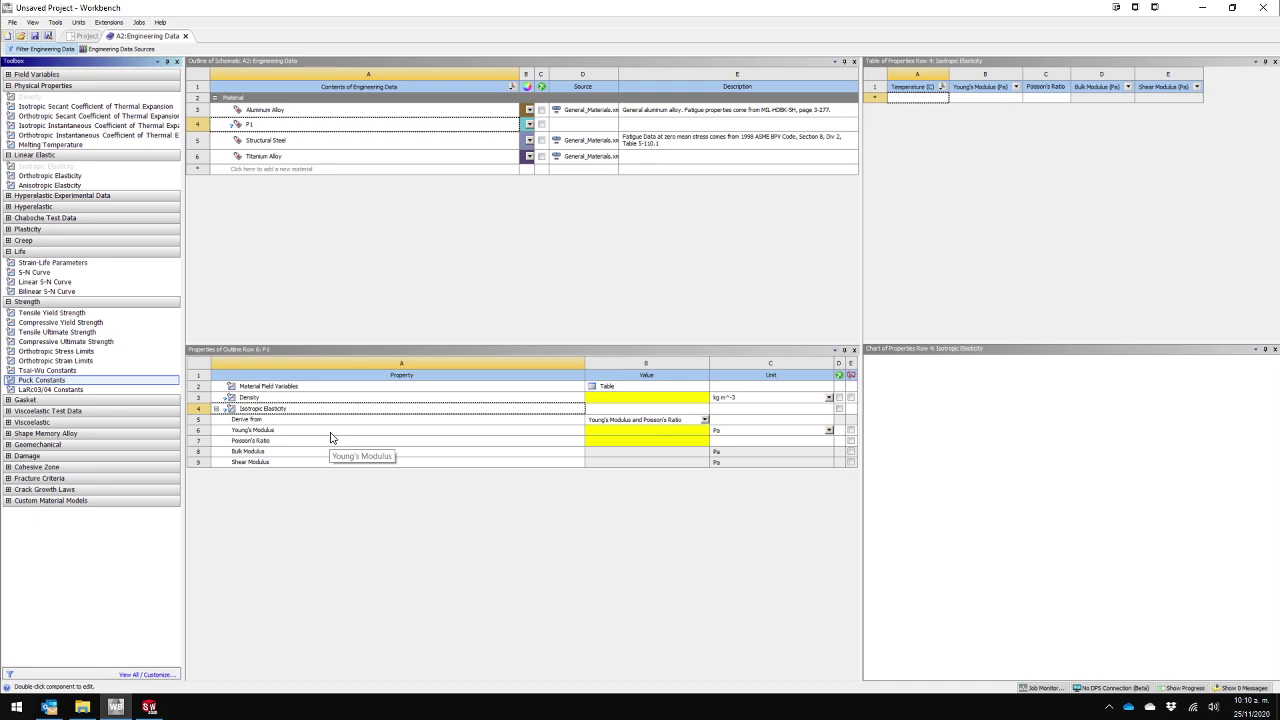
pyautogui.click(634, 399)
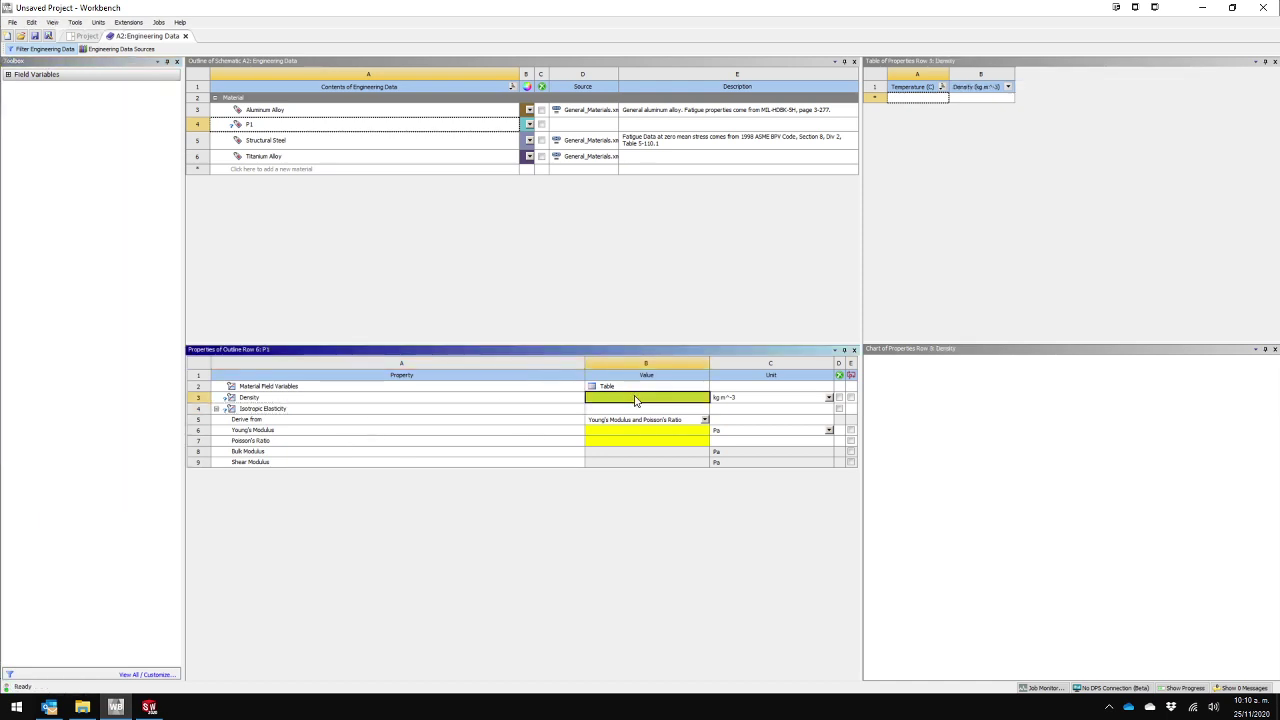
pyautogui.click(756, 399)
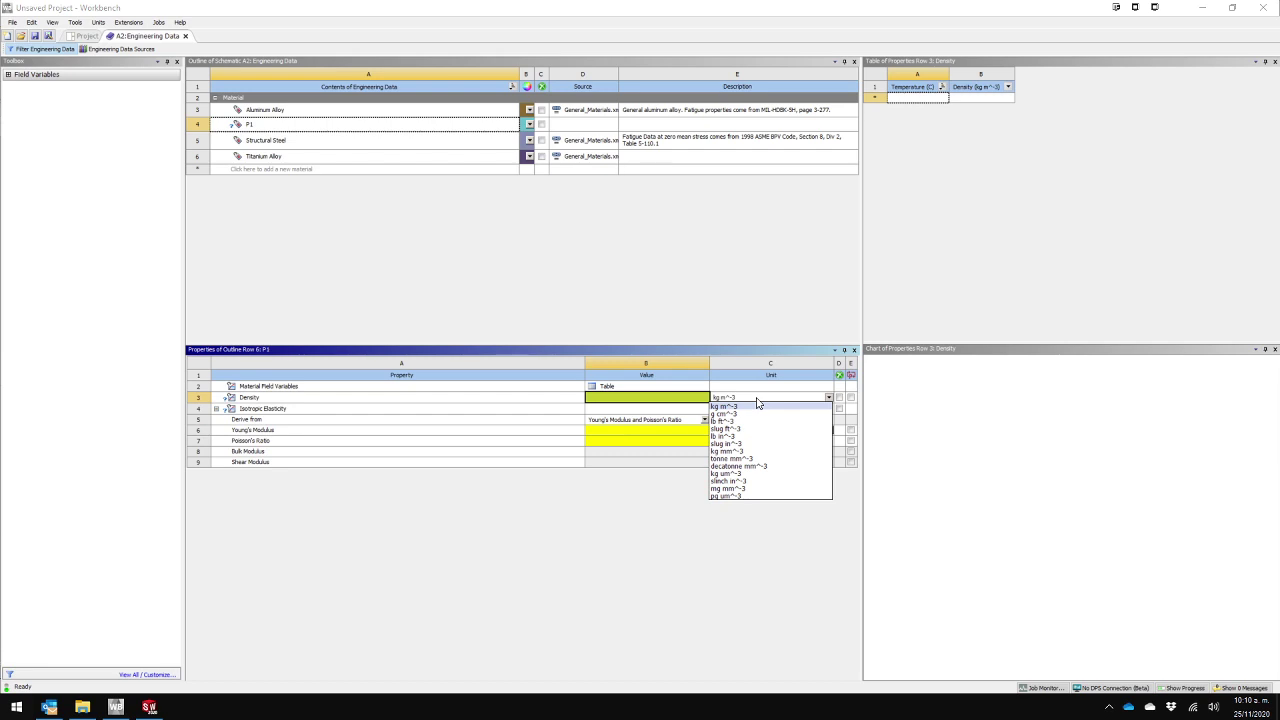
pyautogui.click(601, 513)
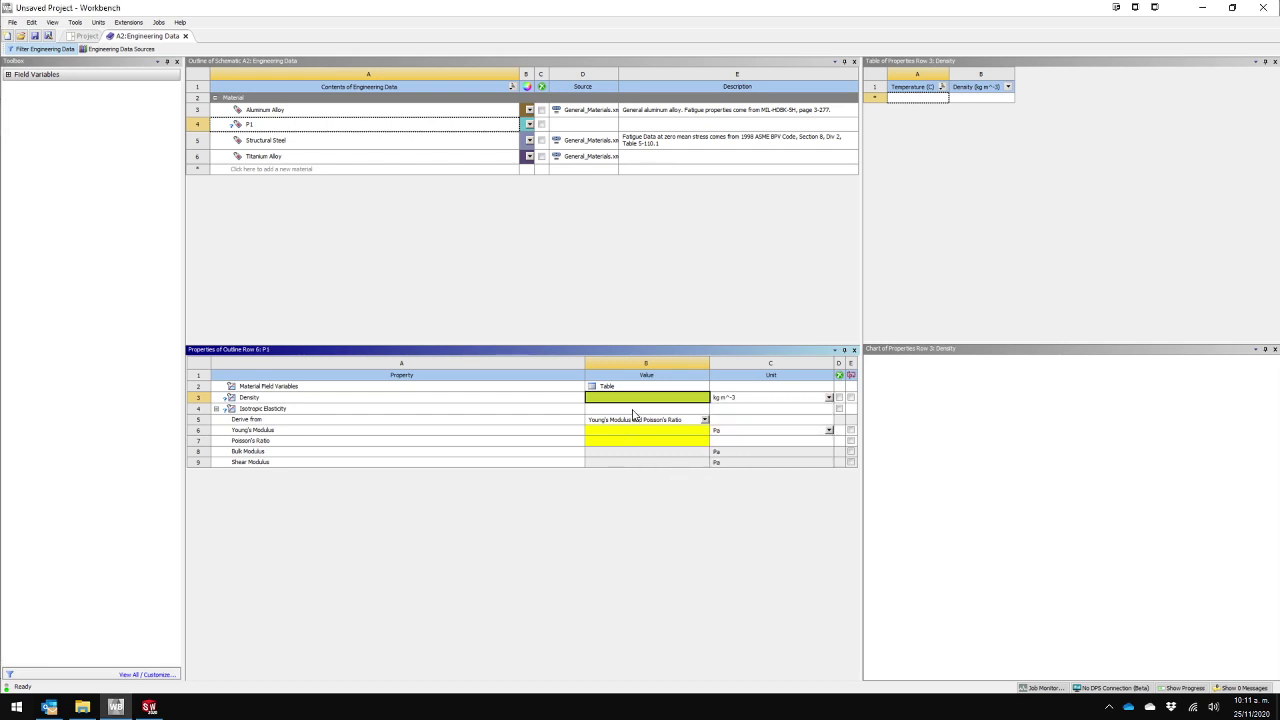
# Step: Check Structural Steel's density for reference and set P1's density to 2555 kg m^-3
pyautogui.click(257, 143)
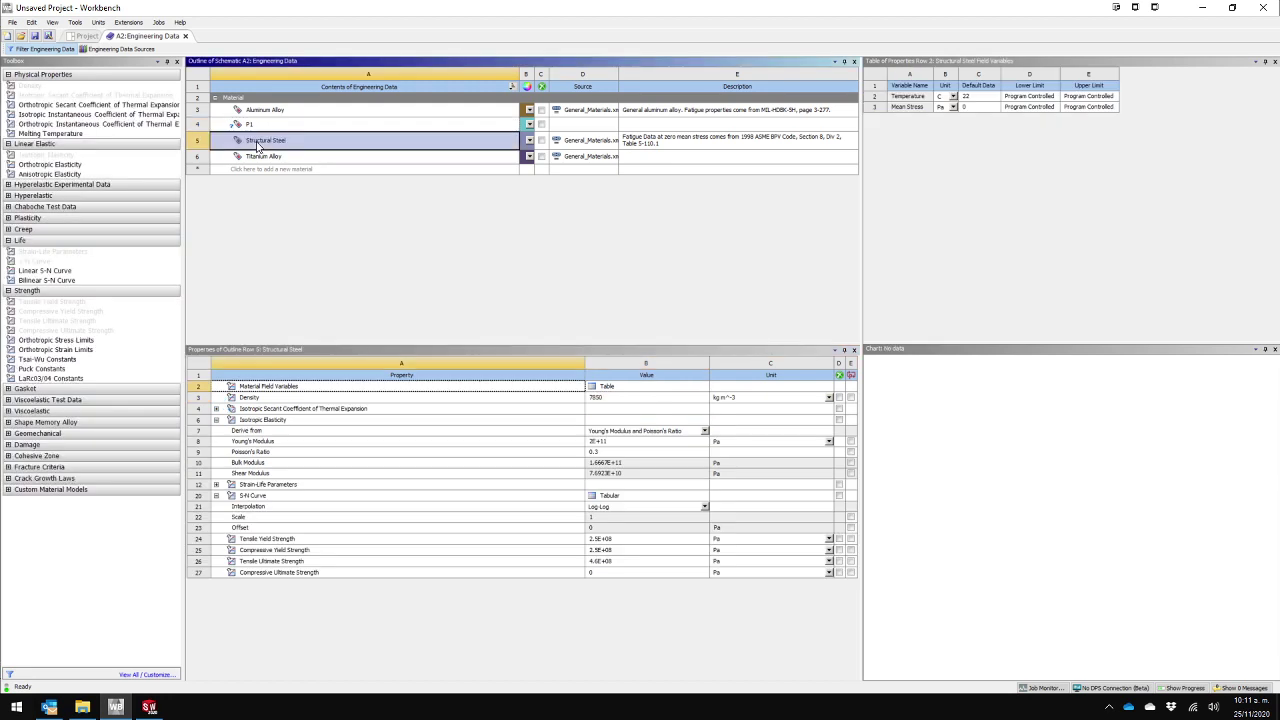
pyautogui.click(276, 126)
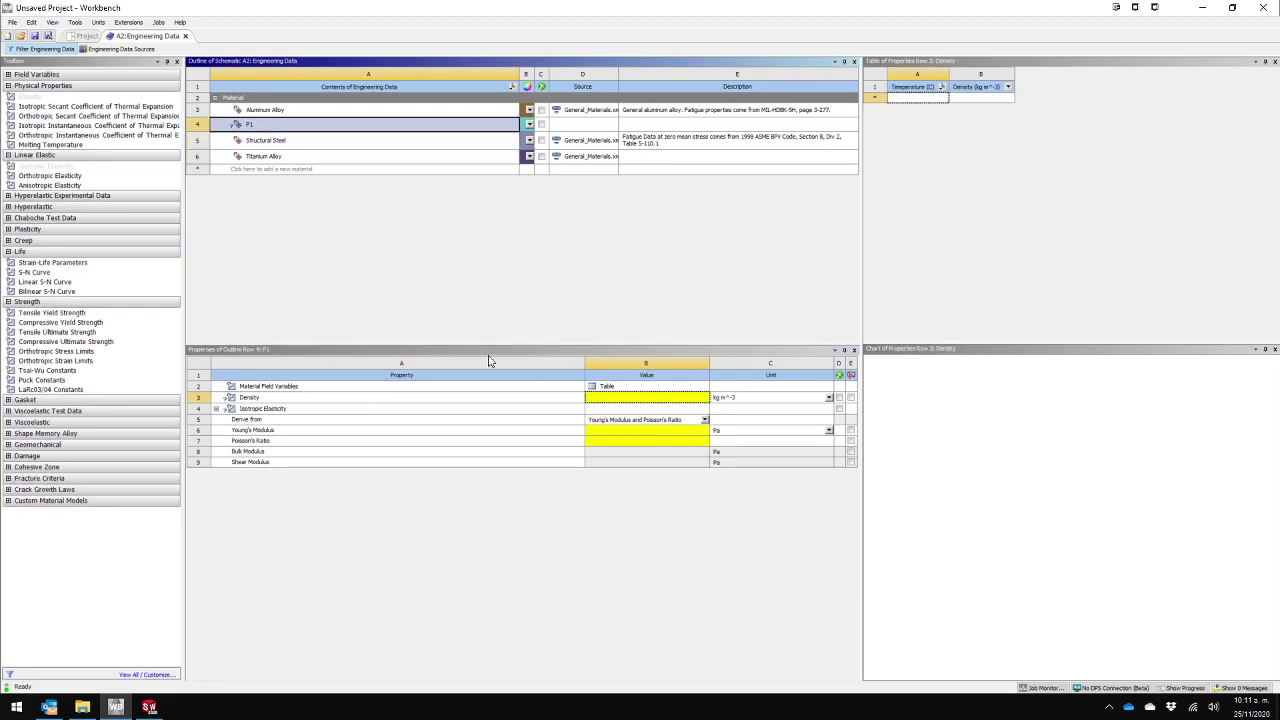
pyautogui.click(614, 397)
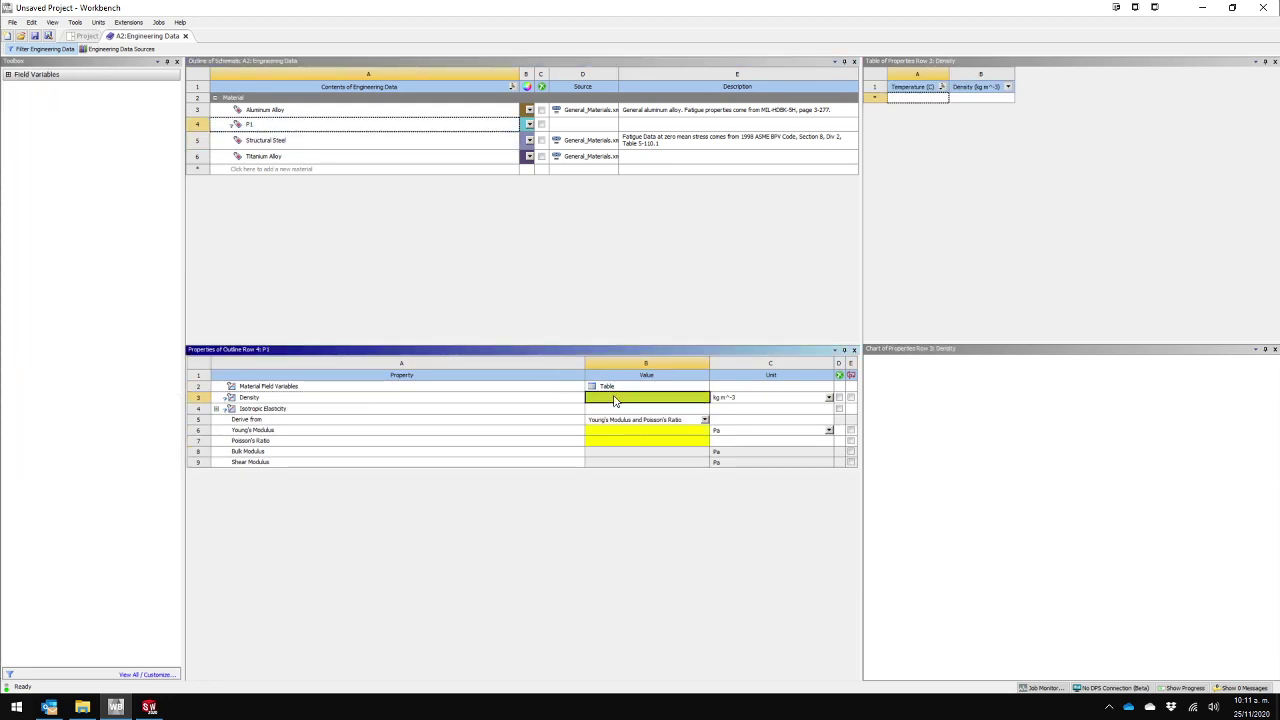
pyautogui.write('3')
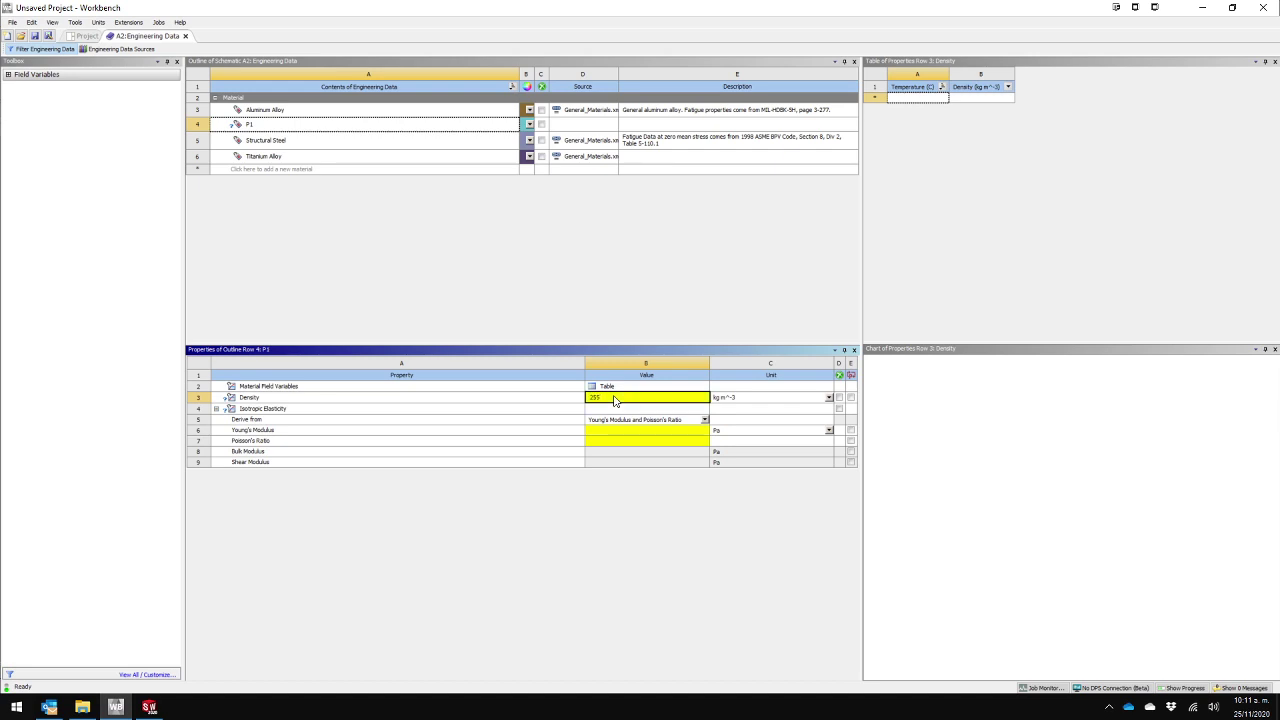
pyautogui.click(663, 494)
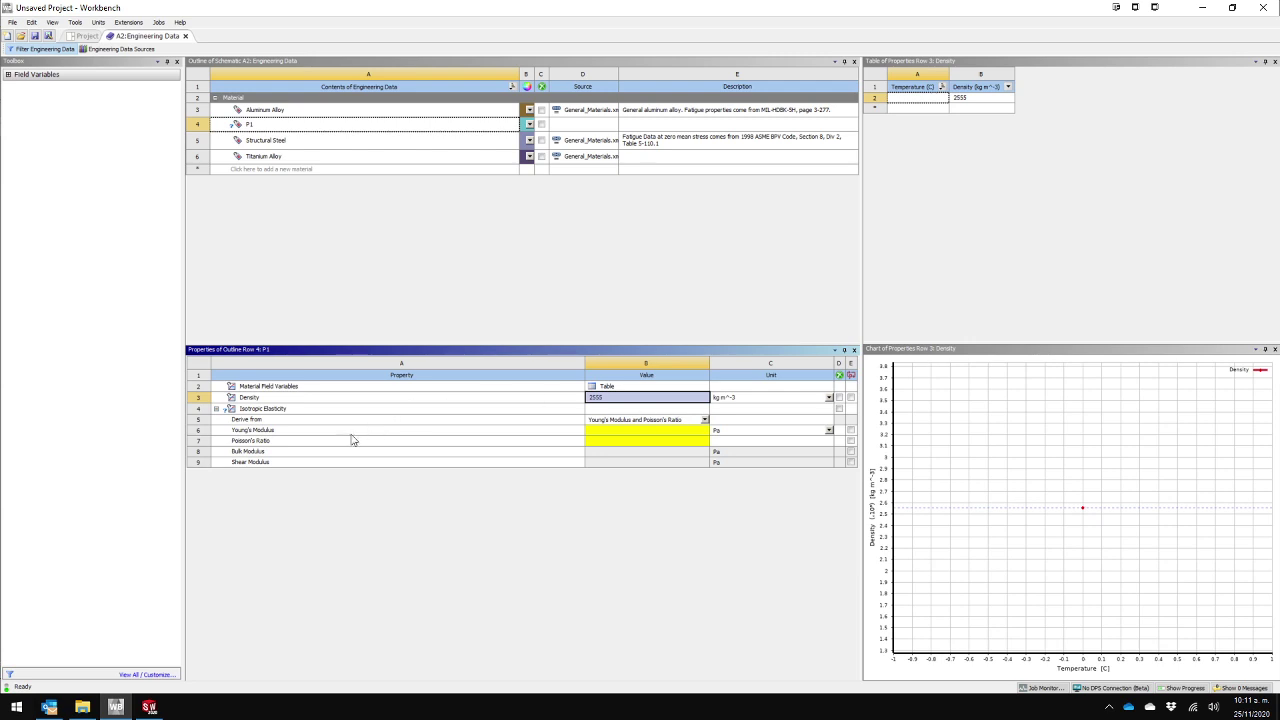
# Step: Set P1's Young's Modulus to 2E+09 Pa and its Poisson's Ratio to 0.25
pyautogui.click(618, 432)
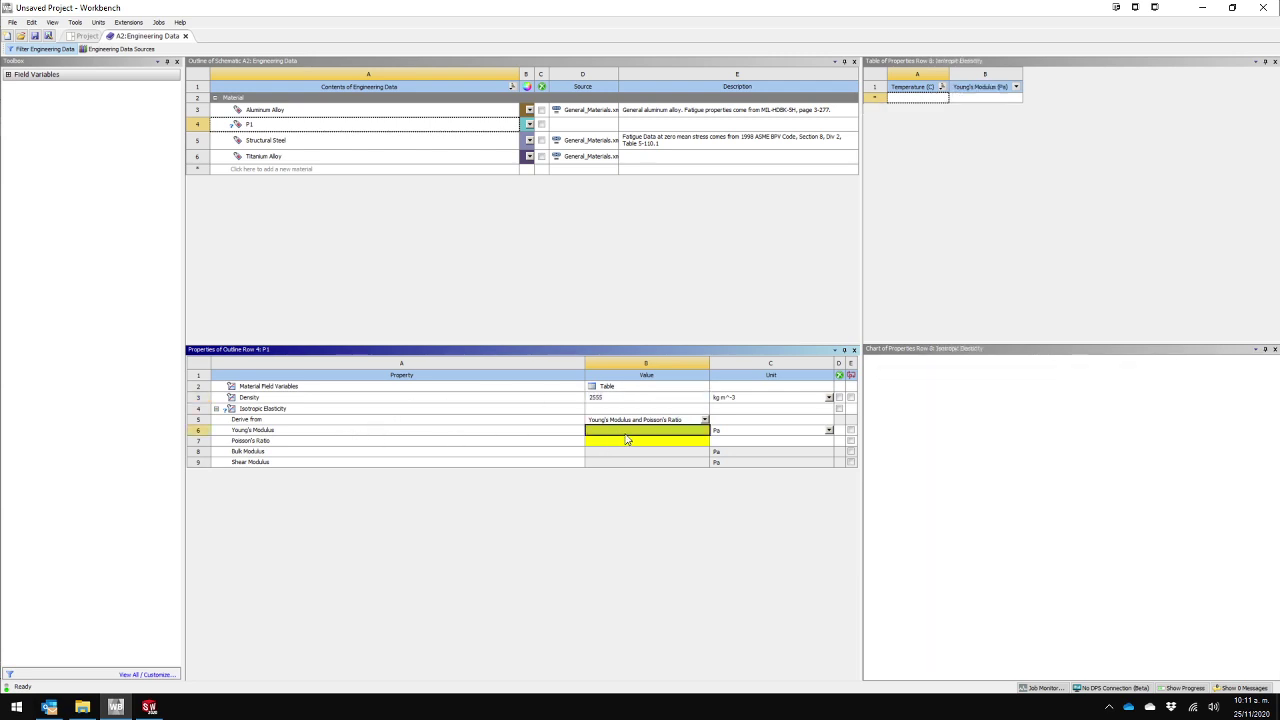
pyautogui.write('2')
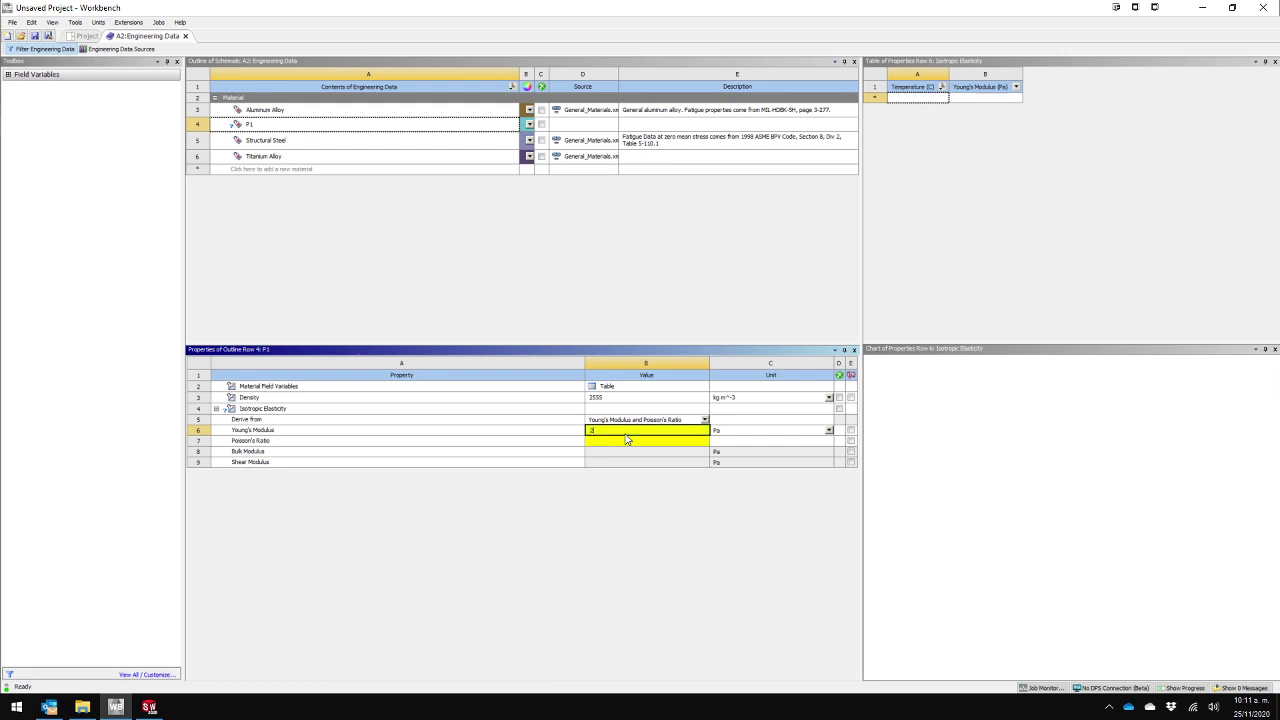
pyautogui.write('E+09')
pyautogui.click(671, 507)
pyautogui.click(612, 442)
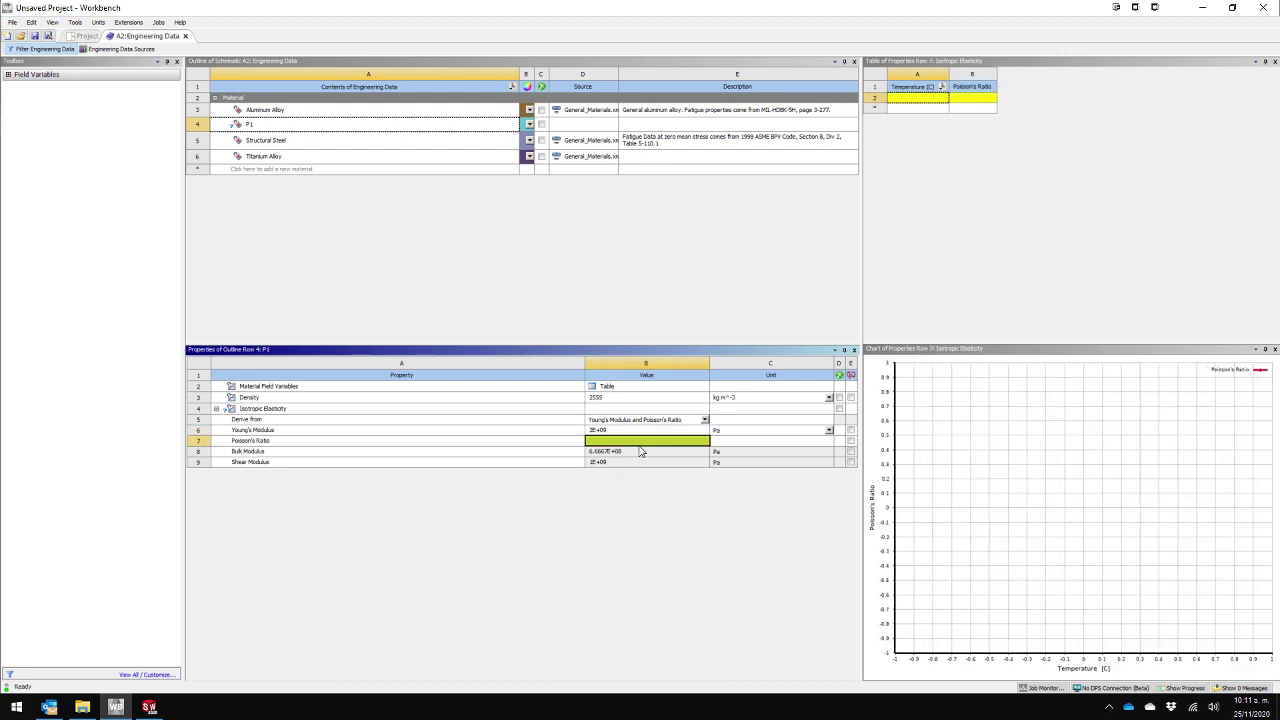
pyautogui.write('0.25')
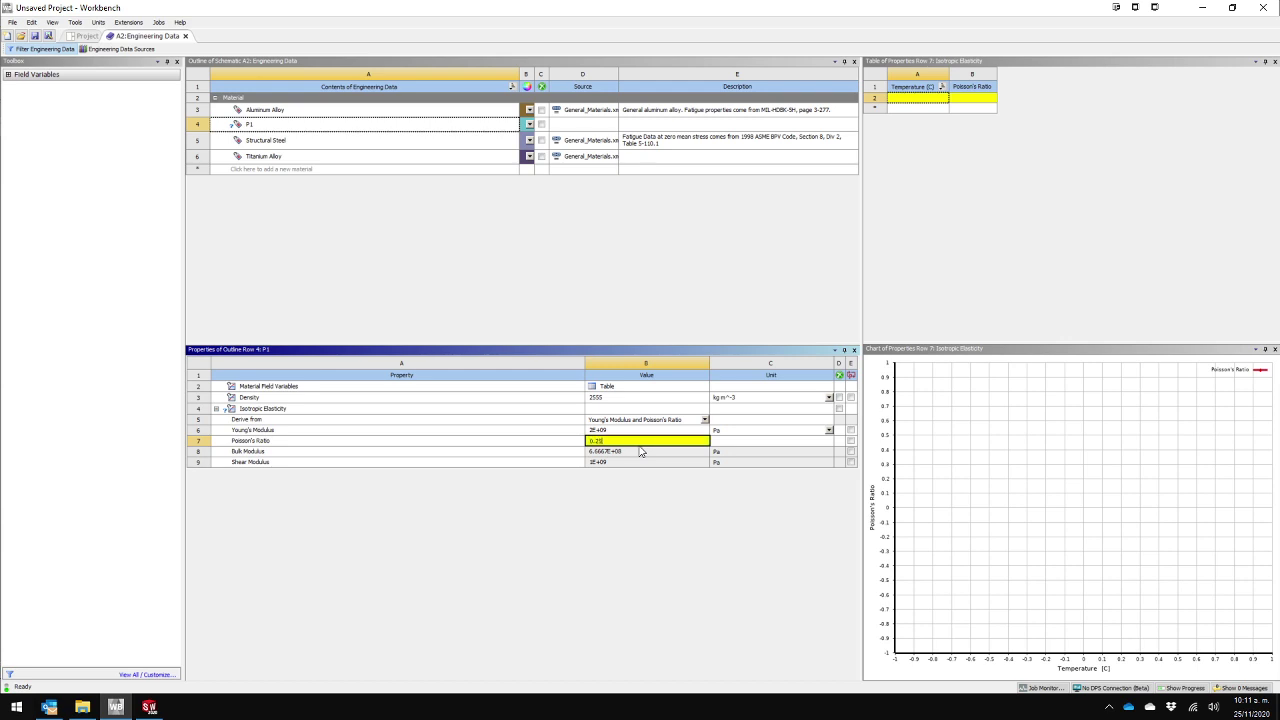
pyautogui.press('Return')
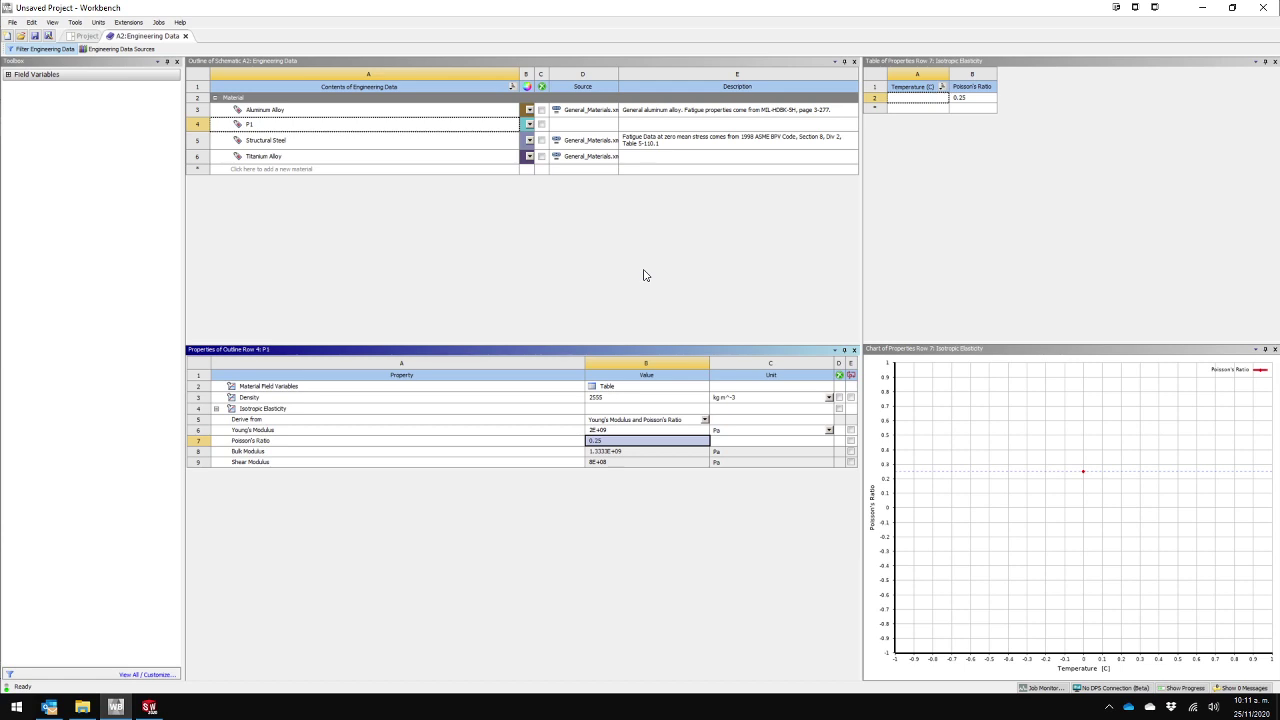
# Step: Open the engineering data sources and examine the ABS and MADERA materials in the JMC library
pyautogui.click(109, 52)
pyautogui.scroll(-2, 323, 145)
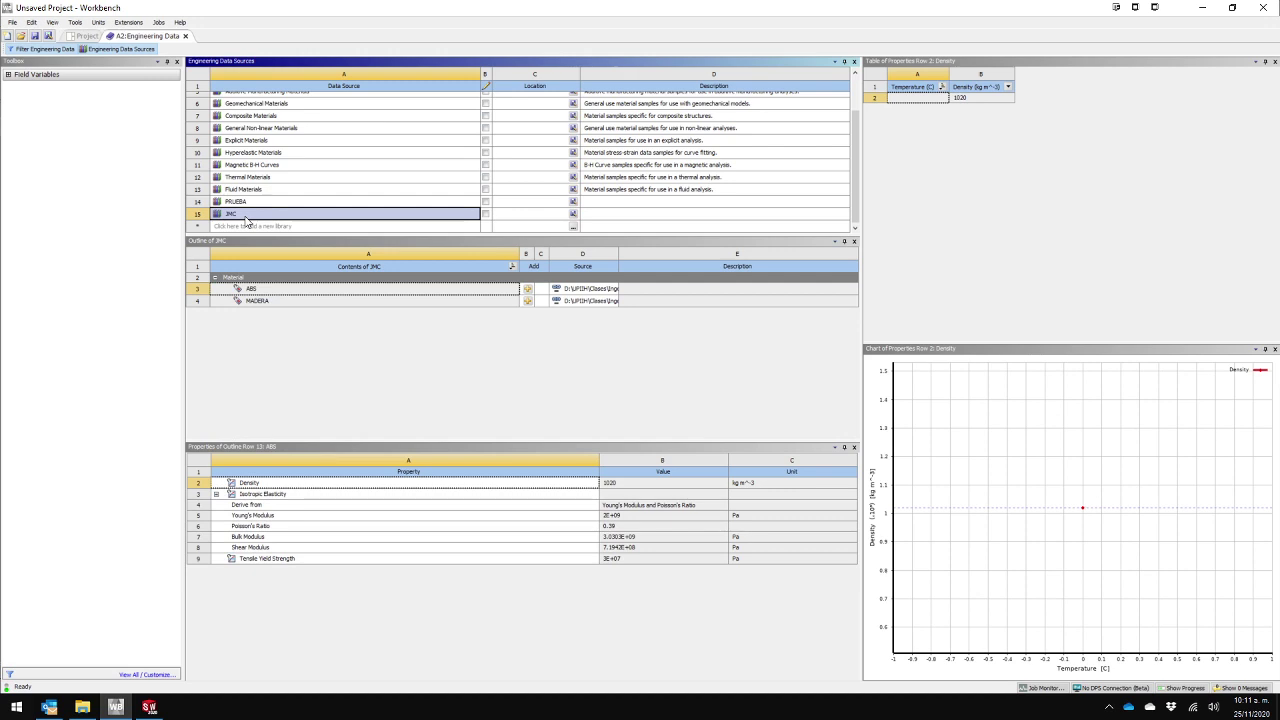
pyautogui.click(311, 293)
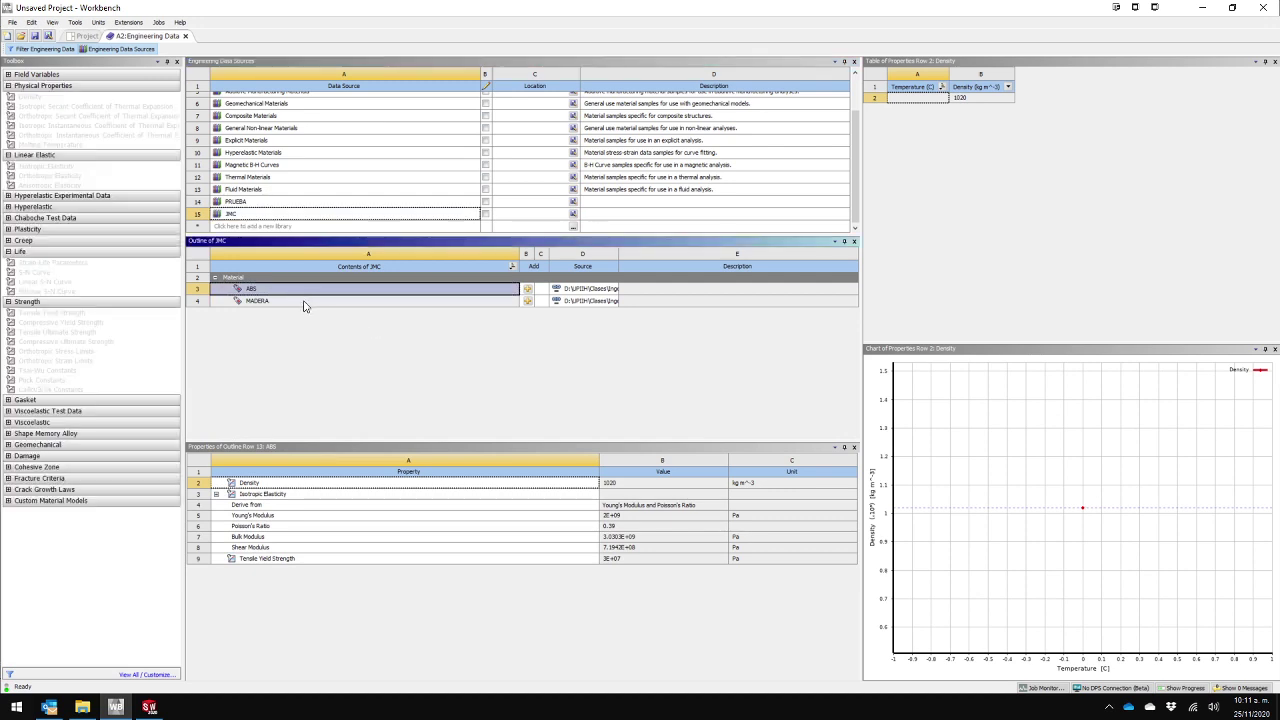
pyautogui.click(306, 302)
pyautogui.click(307, 291)
# Step: Remove the existing PRUEBA library from the list of data sources
pyautogui.click(254, 203)
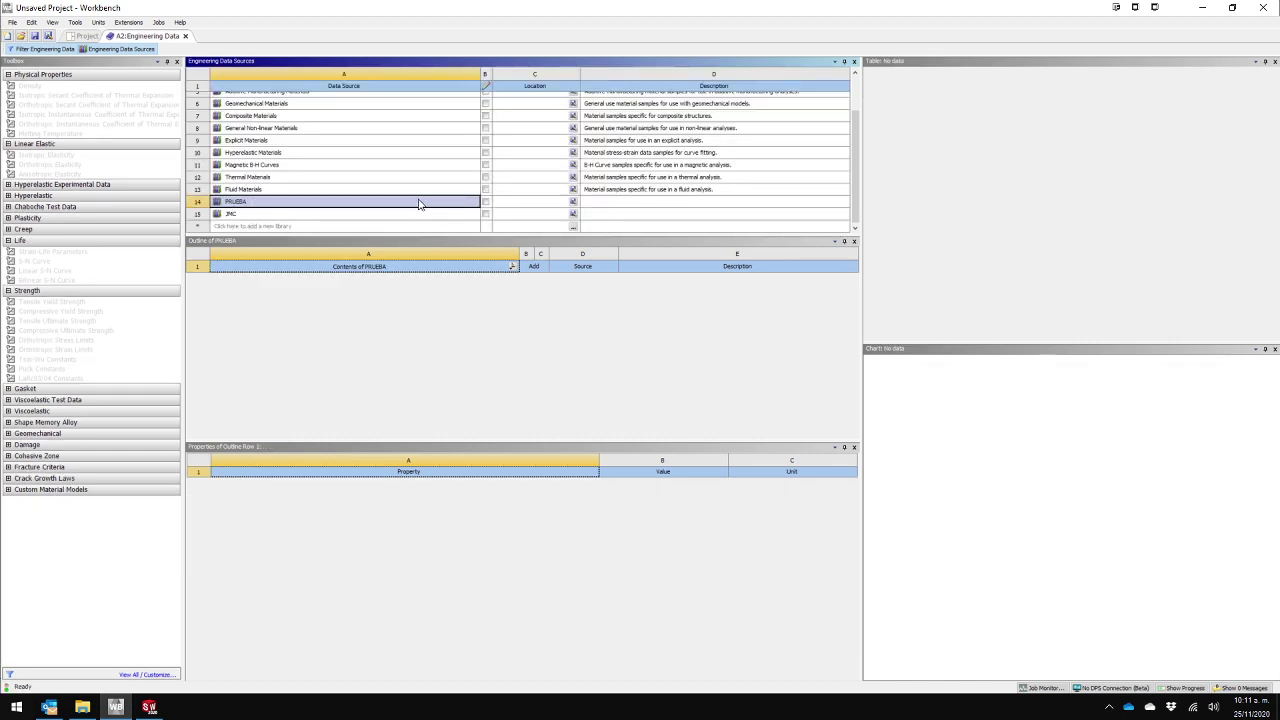
pyautogui.rightClick(467, 203)
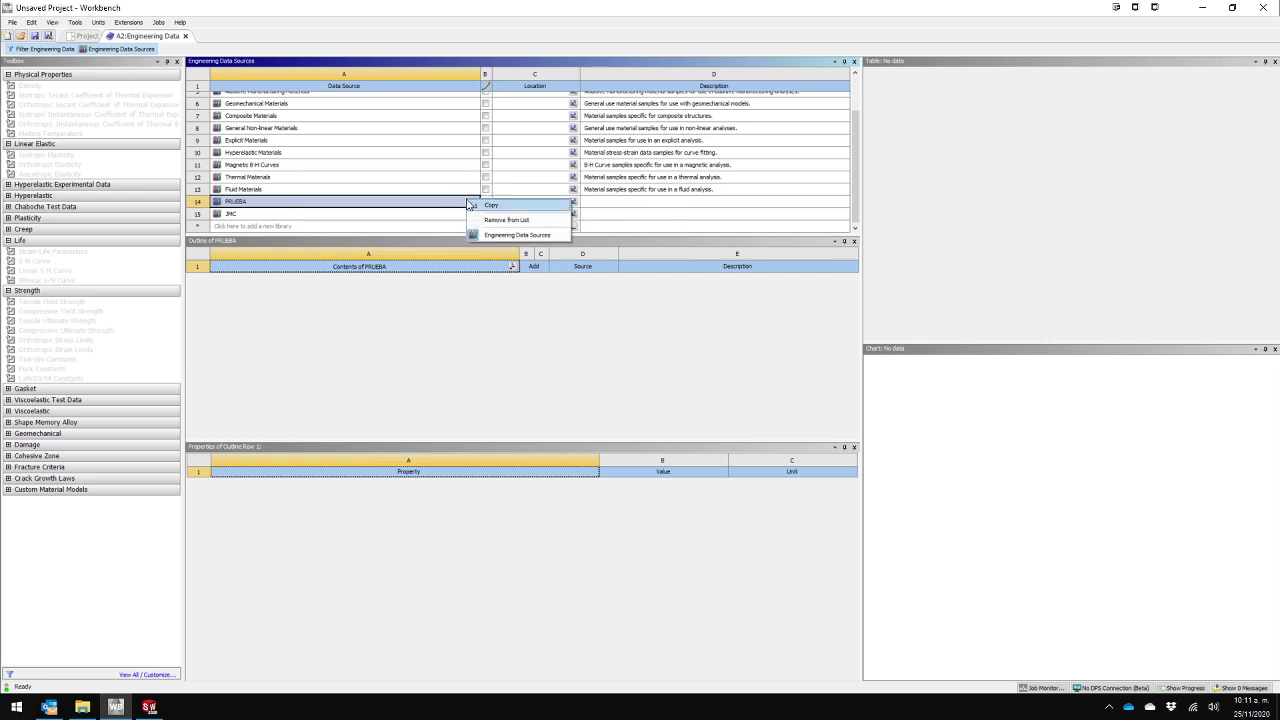
pyautogui.click(487, 218)
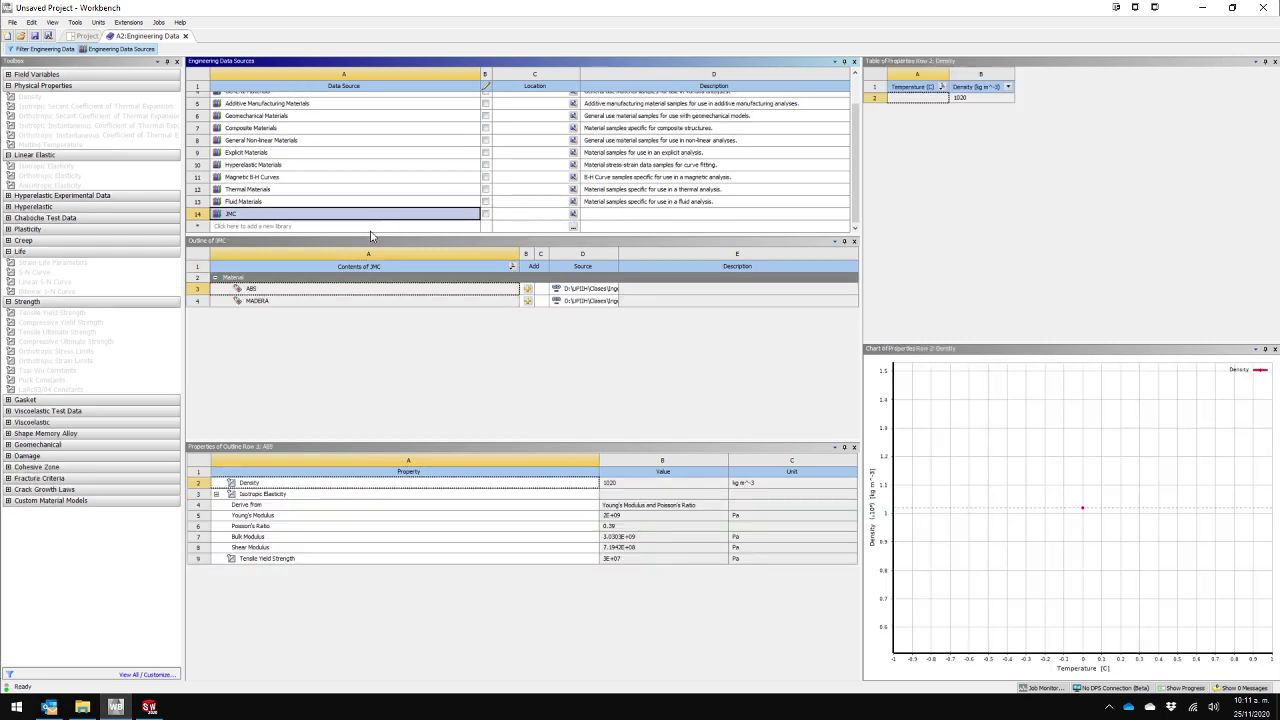
# Step: Create a new material library named PRUEBA, saved as the MatML file PRUEBA in the Ingeniería Asistida por Computadora folder
pyautogui.click(268, 227)
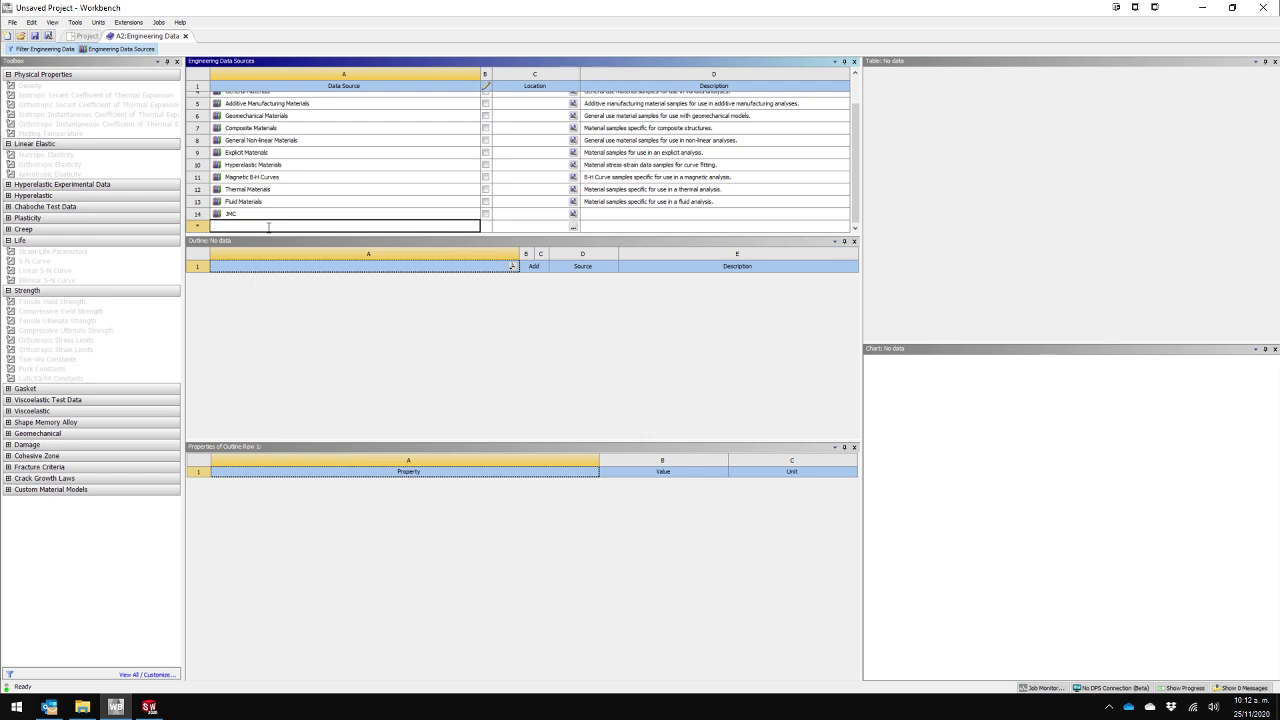
pyautogui.write('C:')
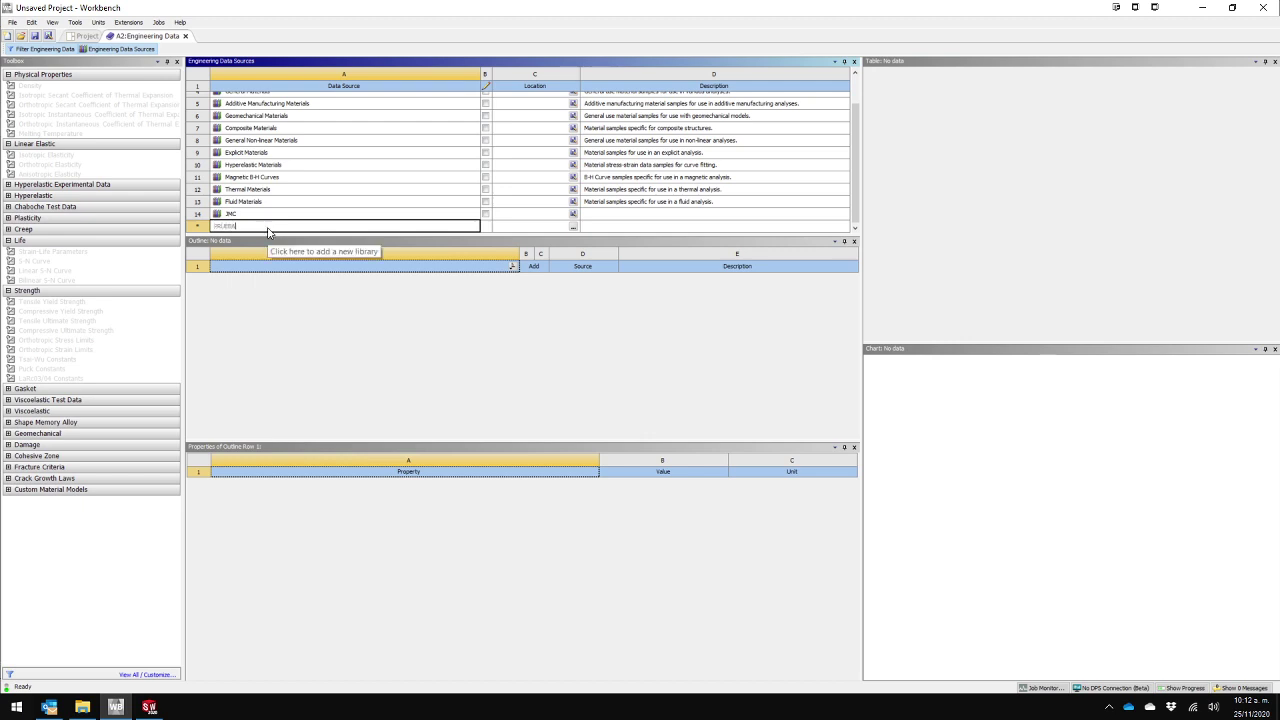
pyautogui.press('Return')
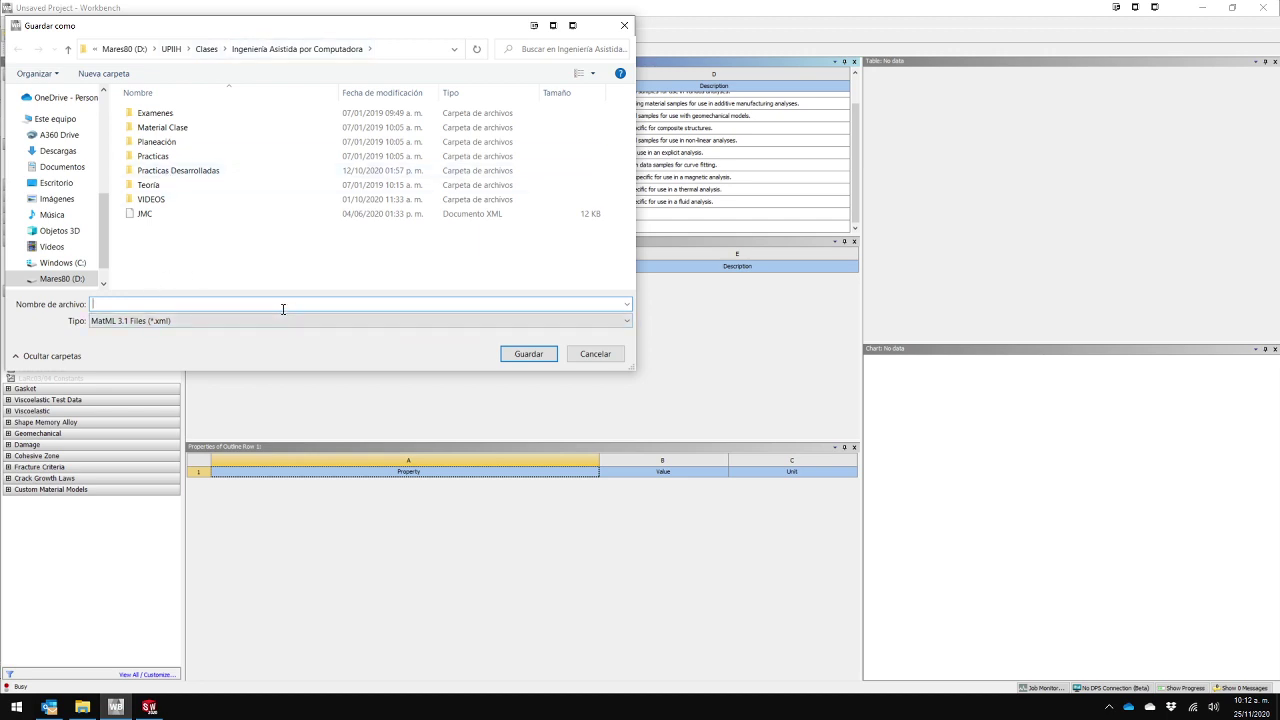
pyautogui.write('PRUEBA')
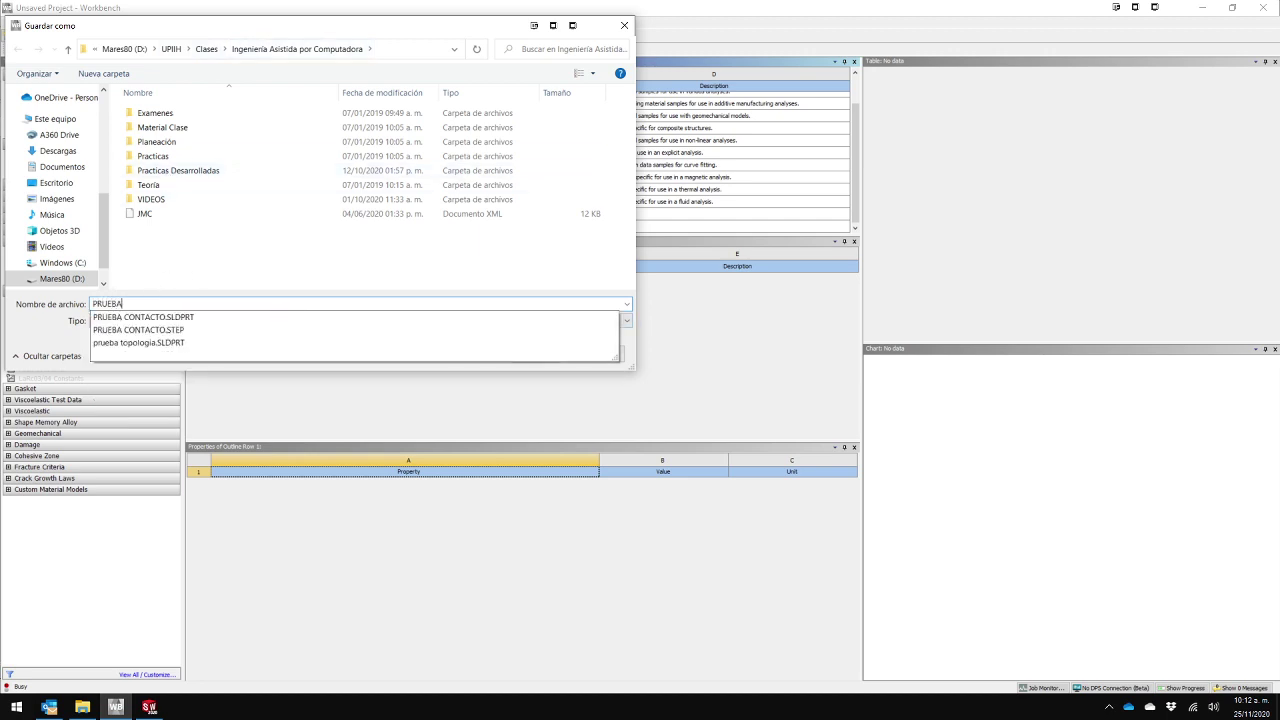
pyautogui.click(226, 257)
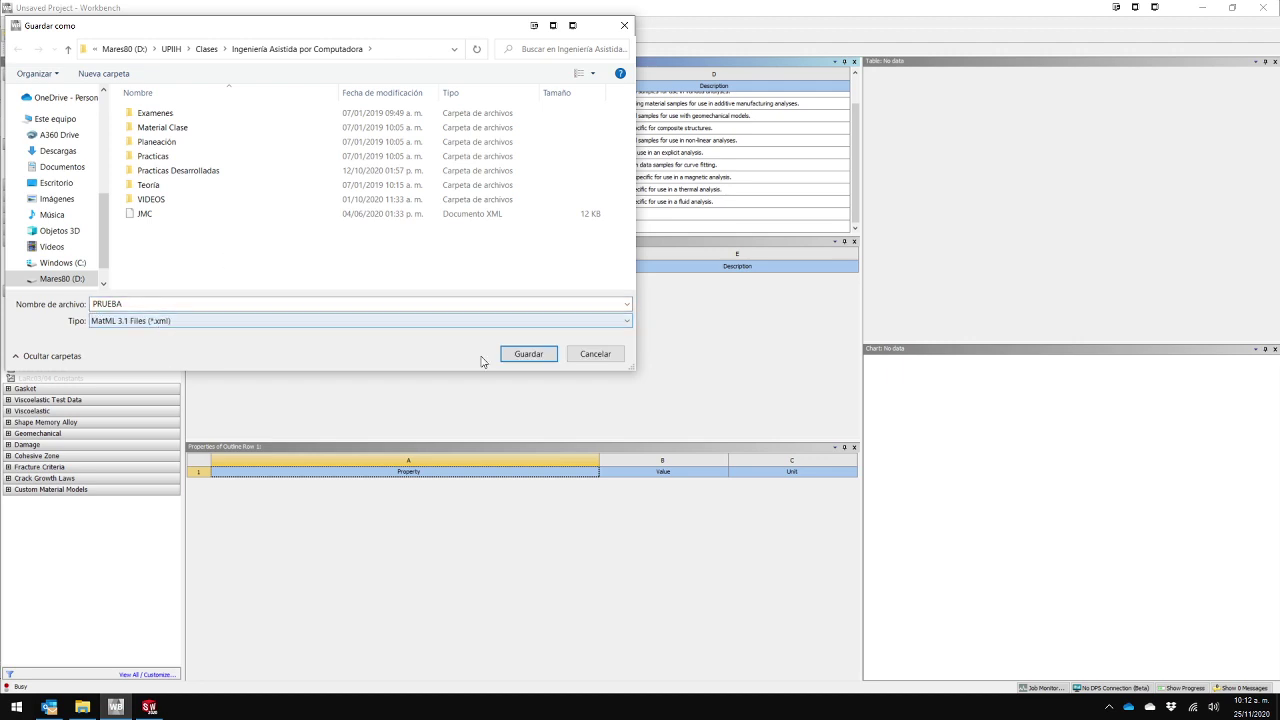
pyautogui.click(528, 354)
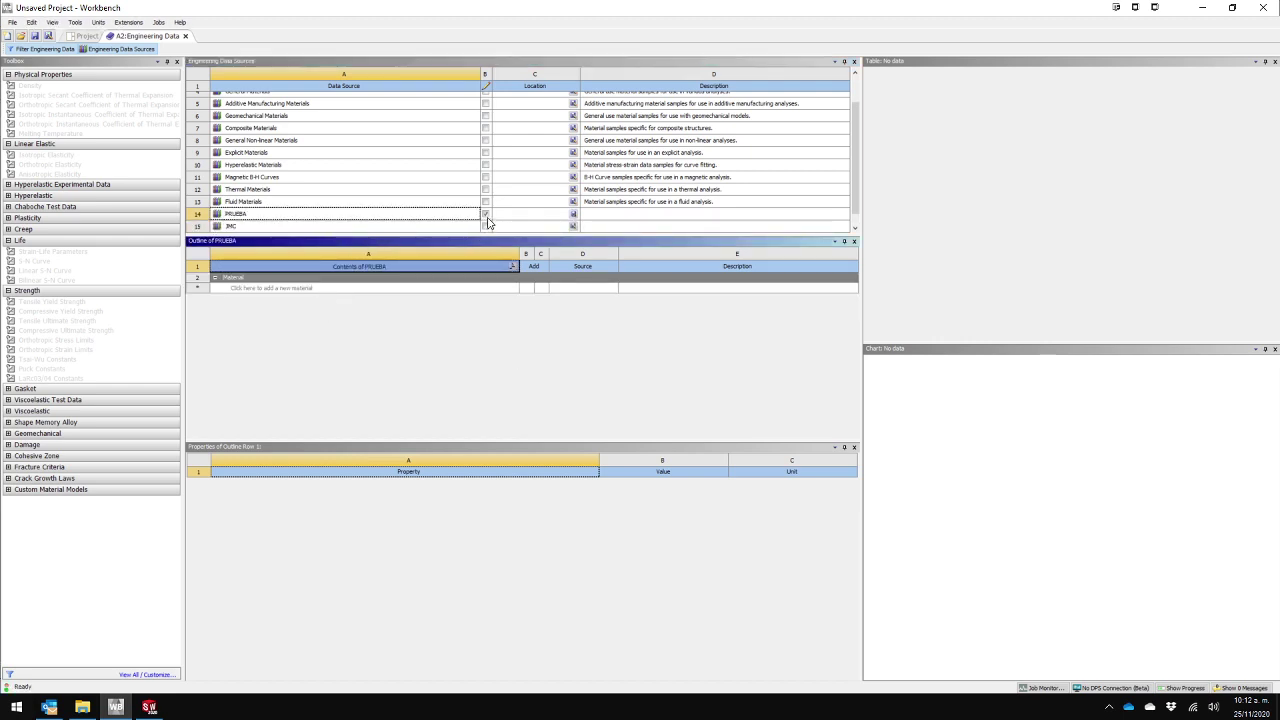
pyautogui.scroll(1, 495, 148)
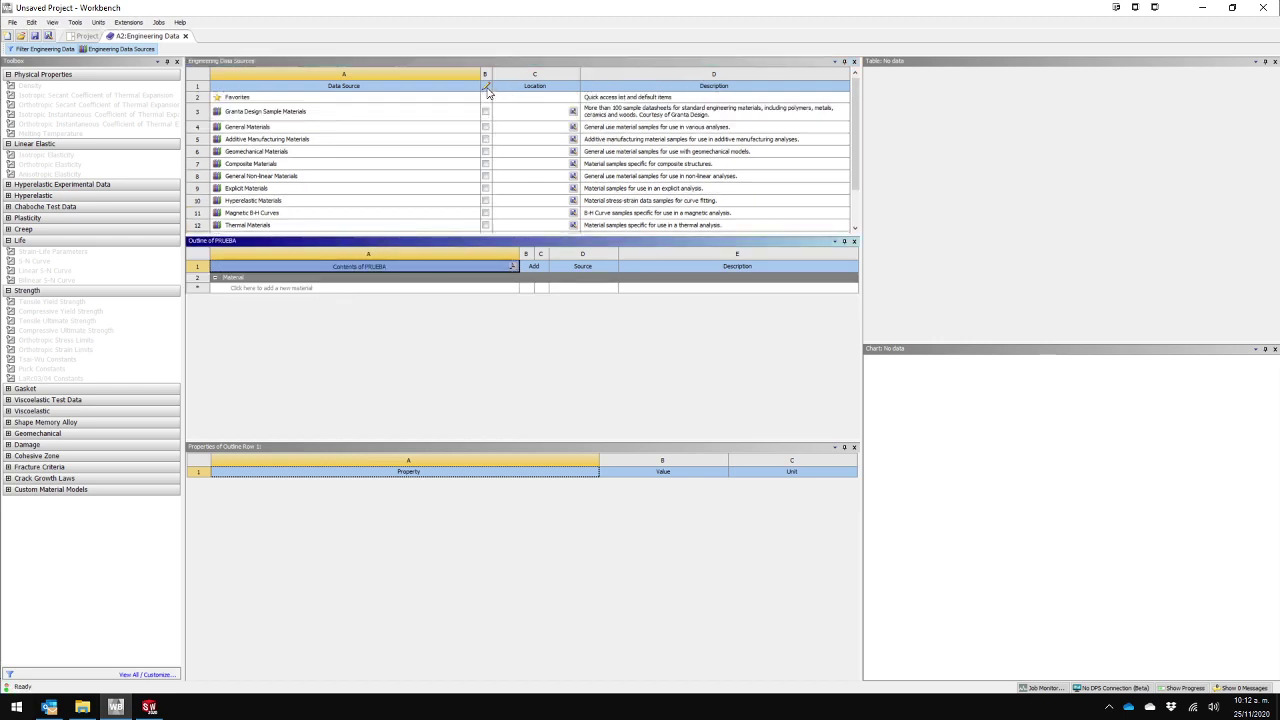
# Step: Add a material named KI to the PRUEBA library and give it the Density and Isotropic Elasticity properties
pyautogui.scroll(-1, 482, 122)
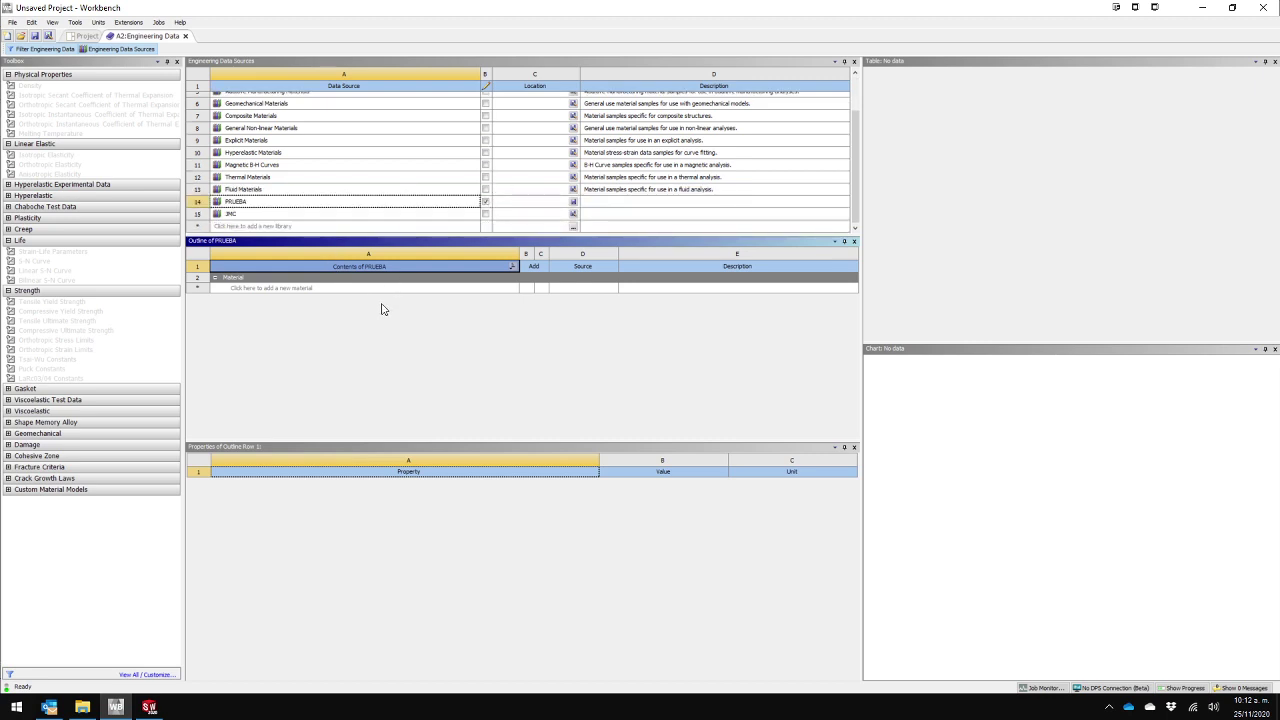
pyautogui.click(349, 289)
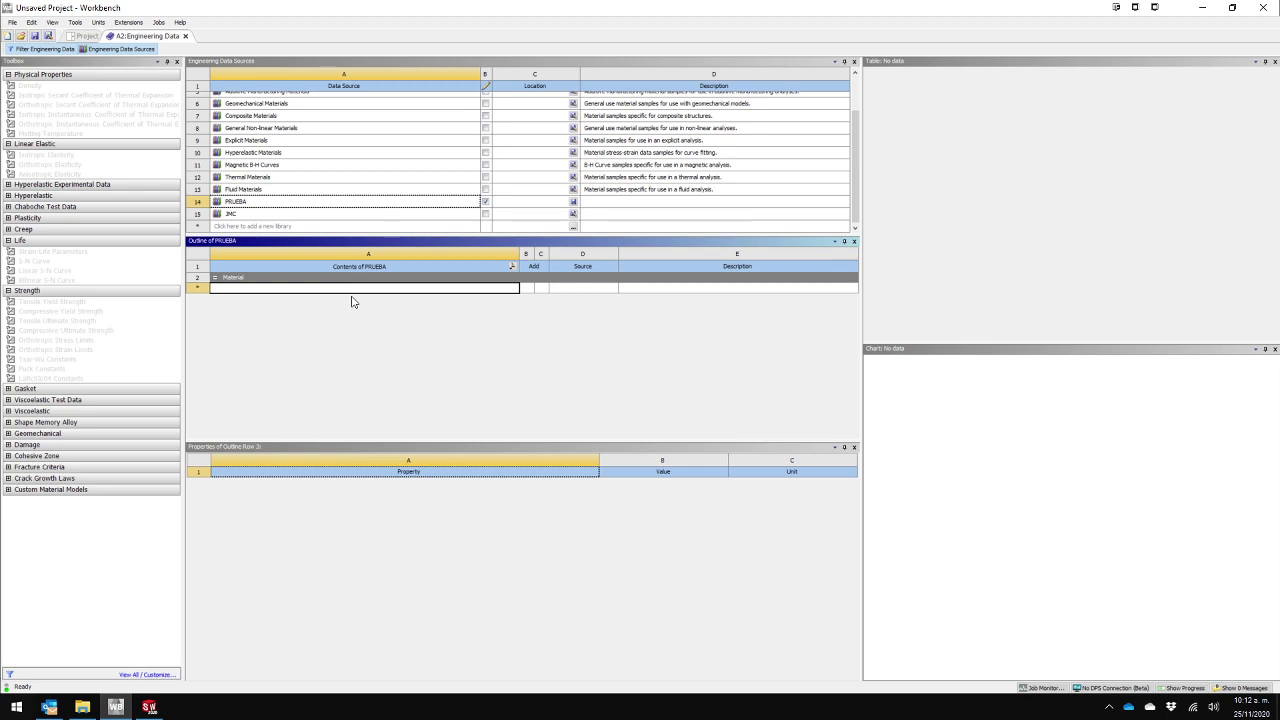
pyautogui.write('s2')
pyautogui.press('Return')
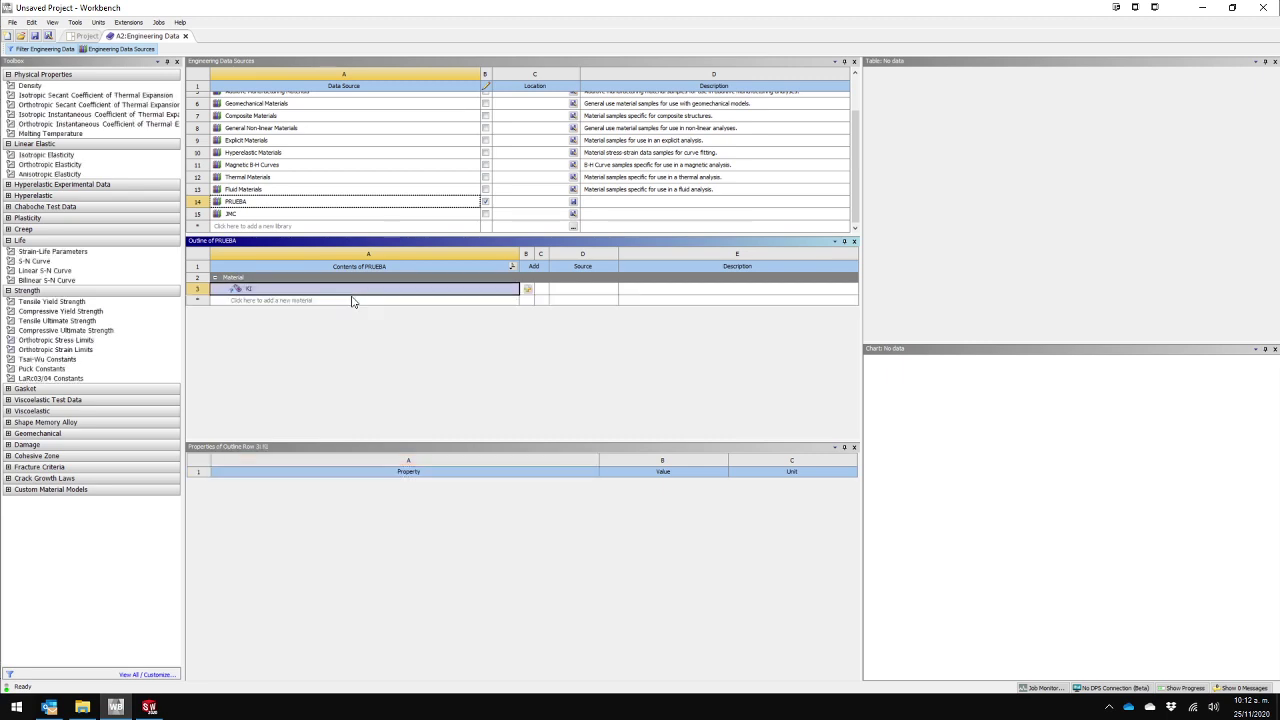
pyautogui.doubleClick(50, 155)
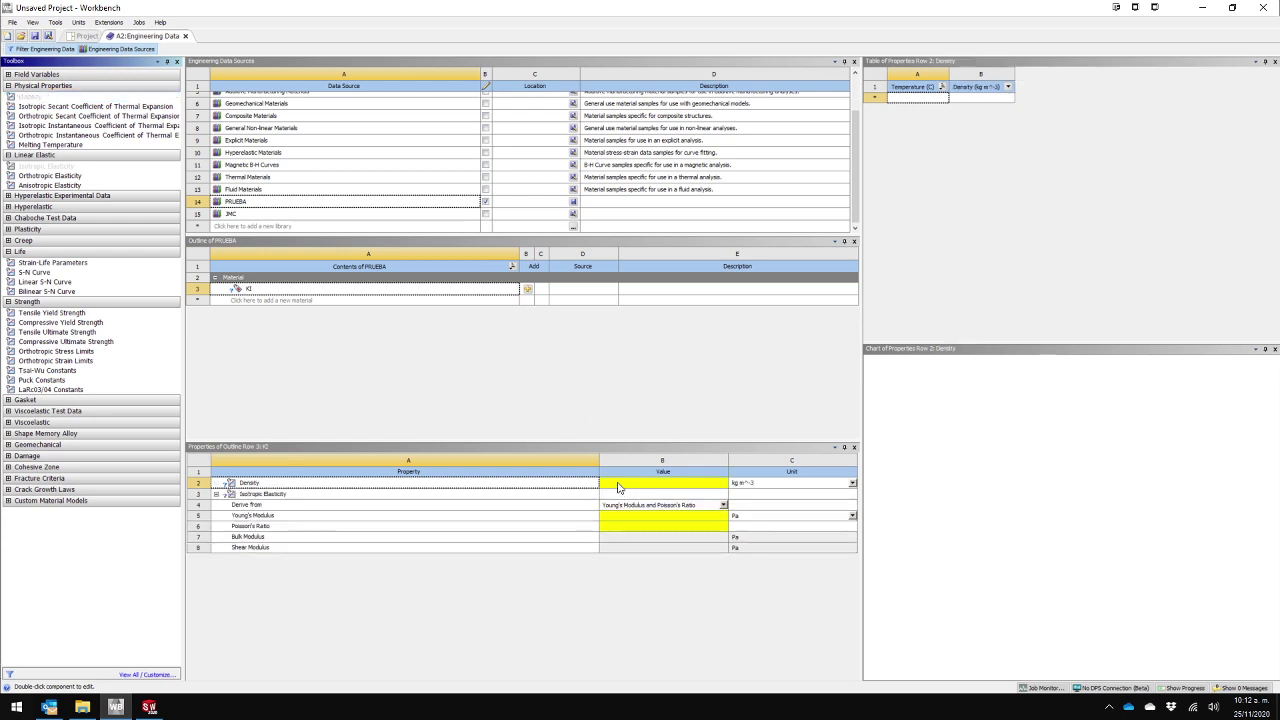
# Step: Set KI's density to 3600 kg m^-3, its Young's Modulus to 4.2E+09 Pa and its Poisson's Ratio to 0.29
pyautogui.click(618, 487)
pyautogui.write('36')
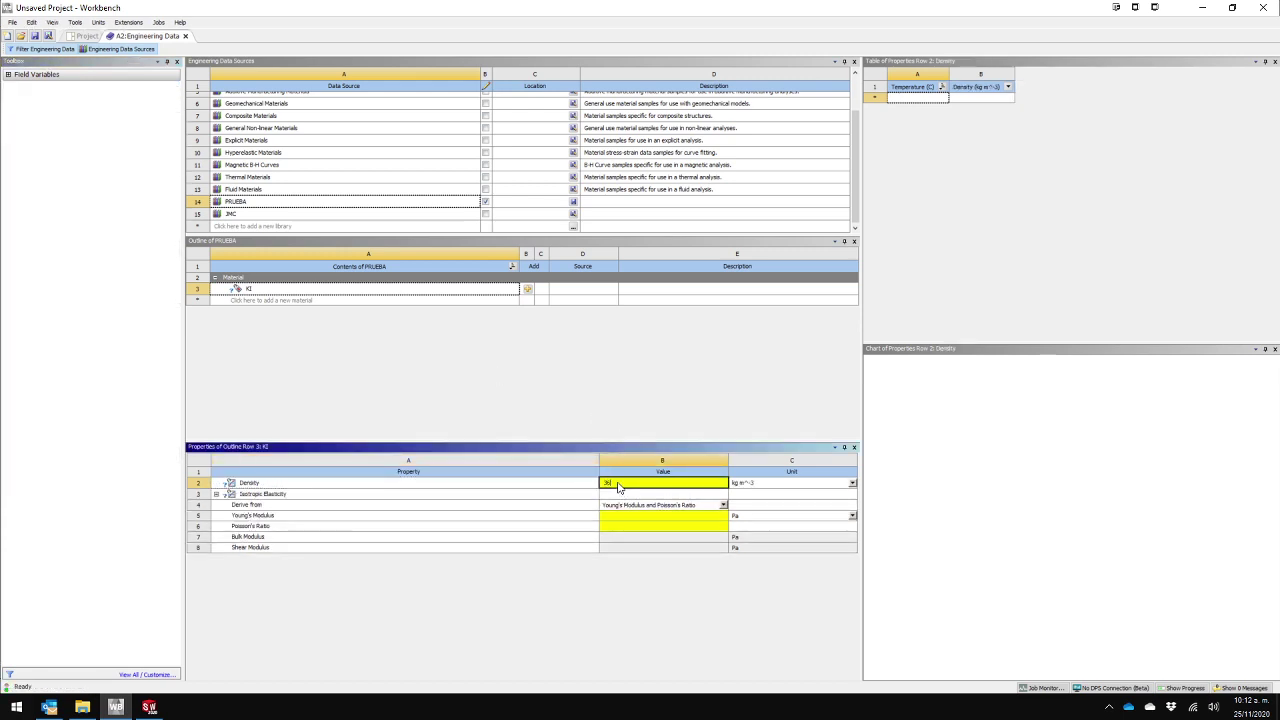
pyautogui.write('00')
pyautogui.click(635, 516)
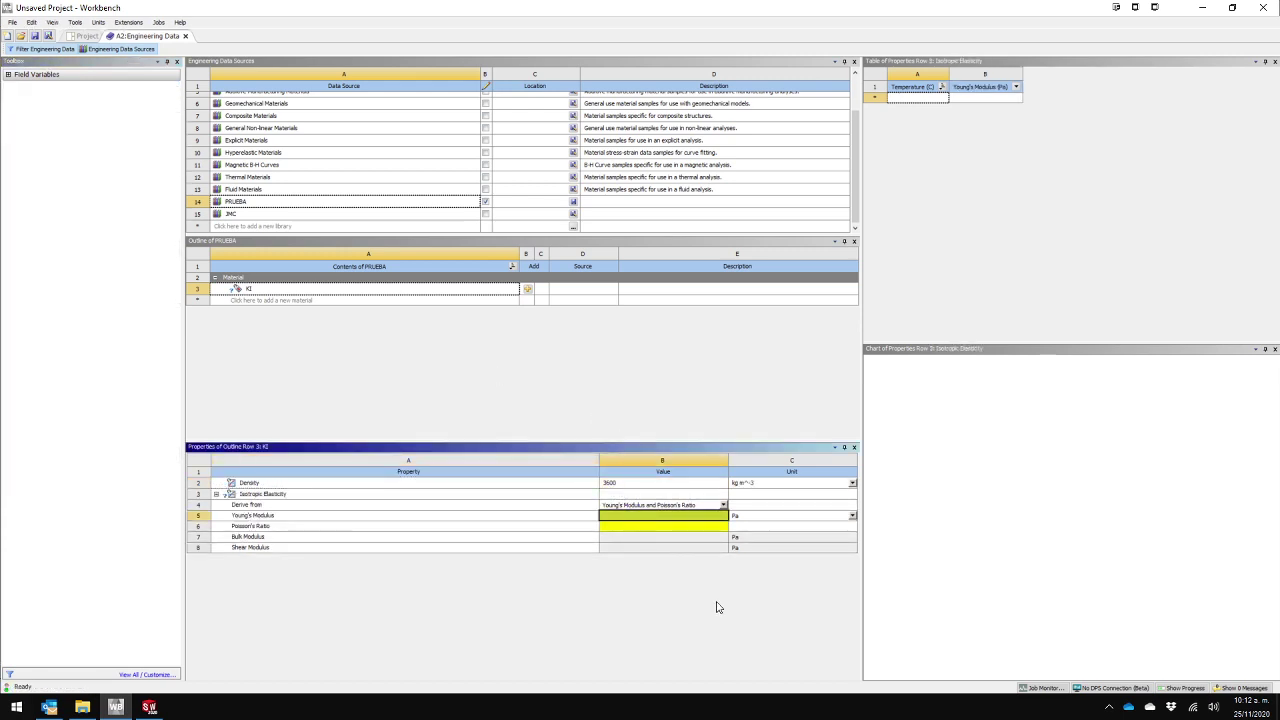
pyautogui.write('4.3E9')
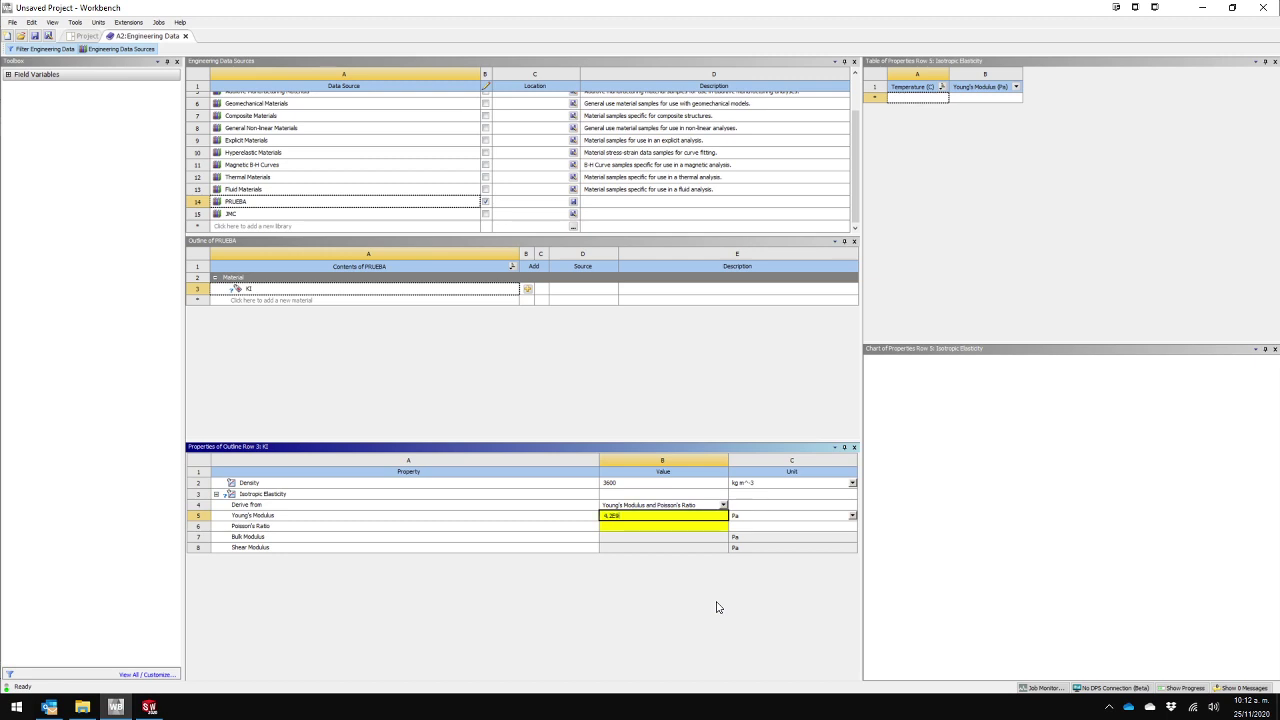
pyautogui.write('E+09')
pyautogui.press('Return')
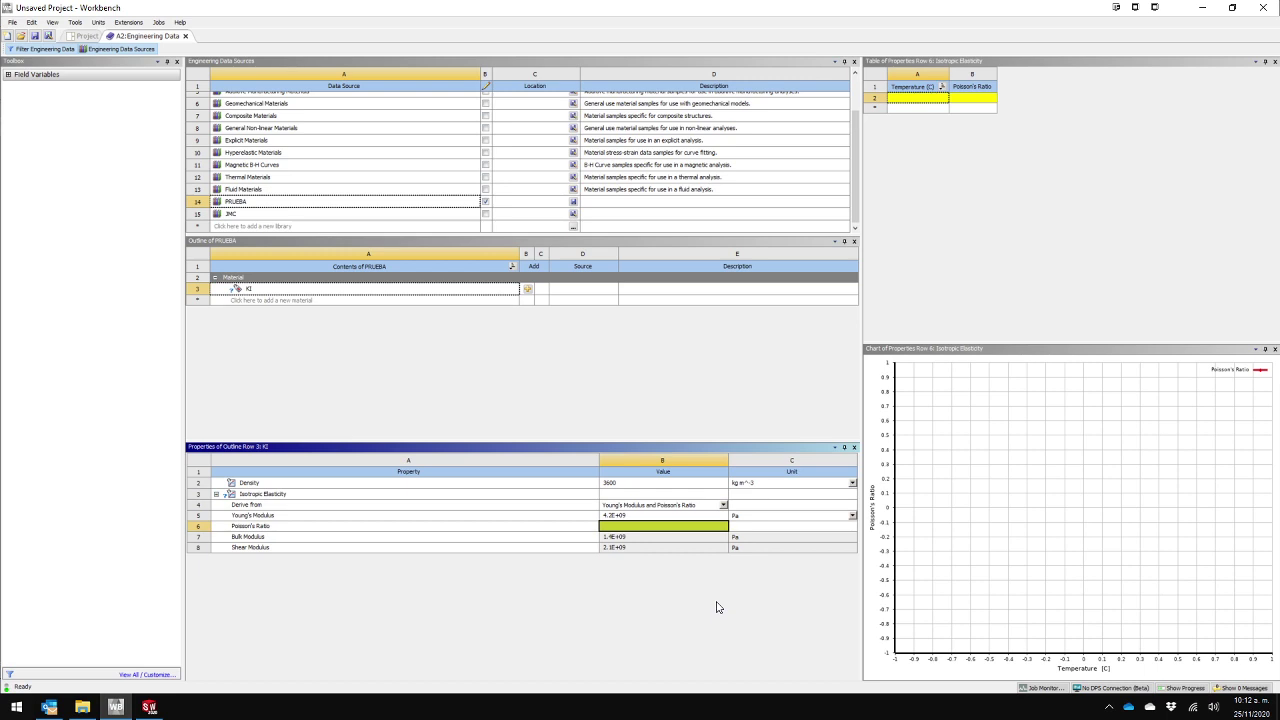
pyautogui.write('0.29')
pyautogui.press('Return')
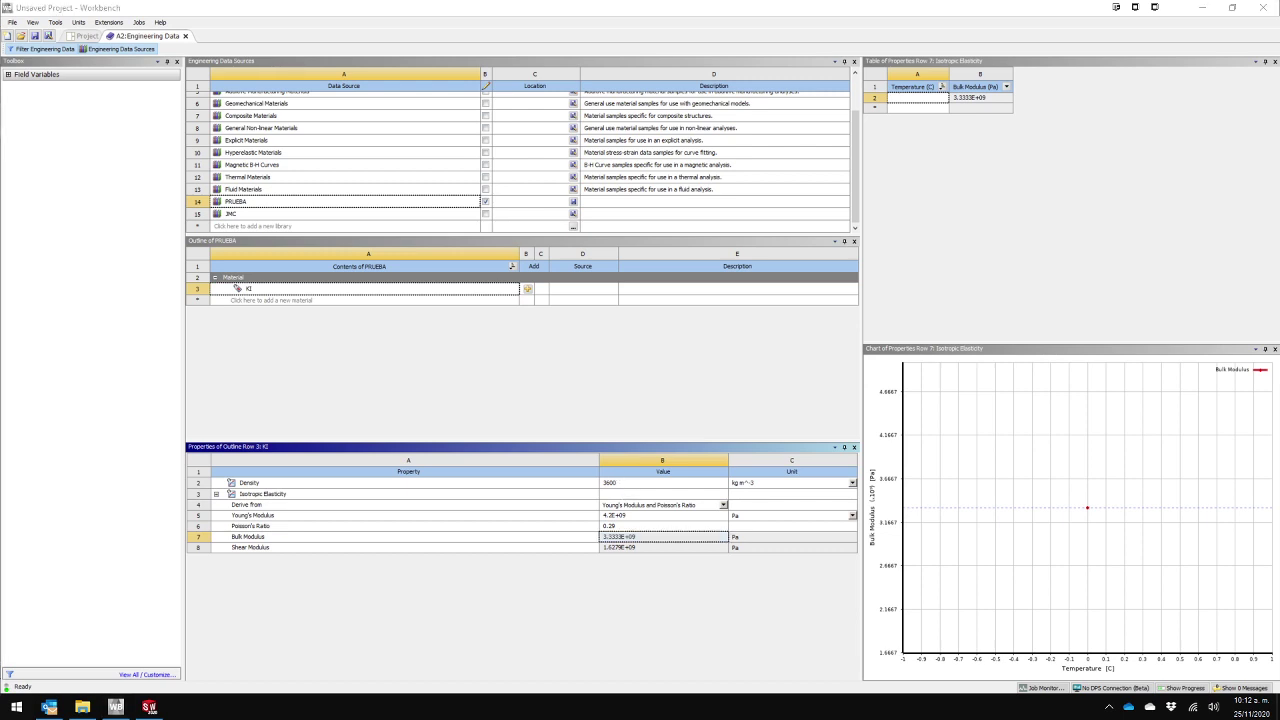
# Step: End edit mode of the PRUEBA library, saving its changes, and add material KI to the project's Engineering Data
pyautogui.hotkey('alt', 'Tab')
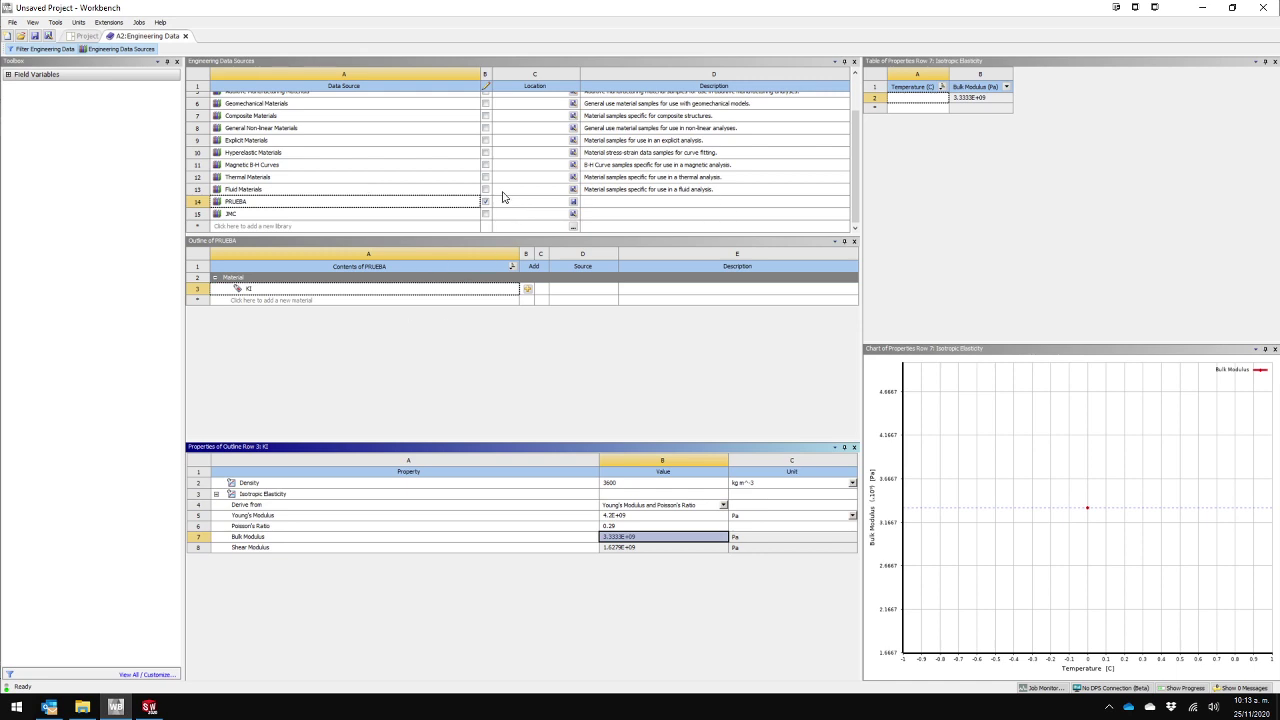
pyautogui.click(528, 289)
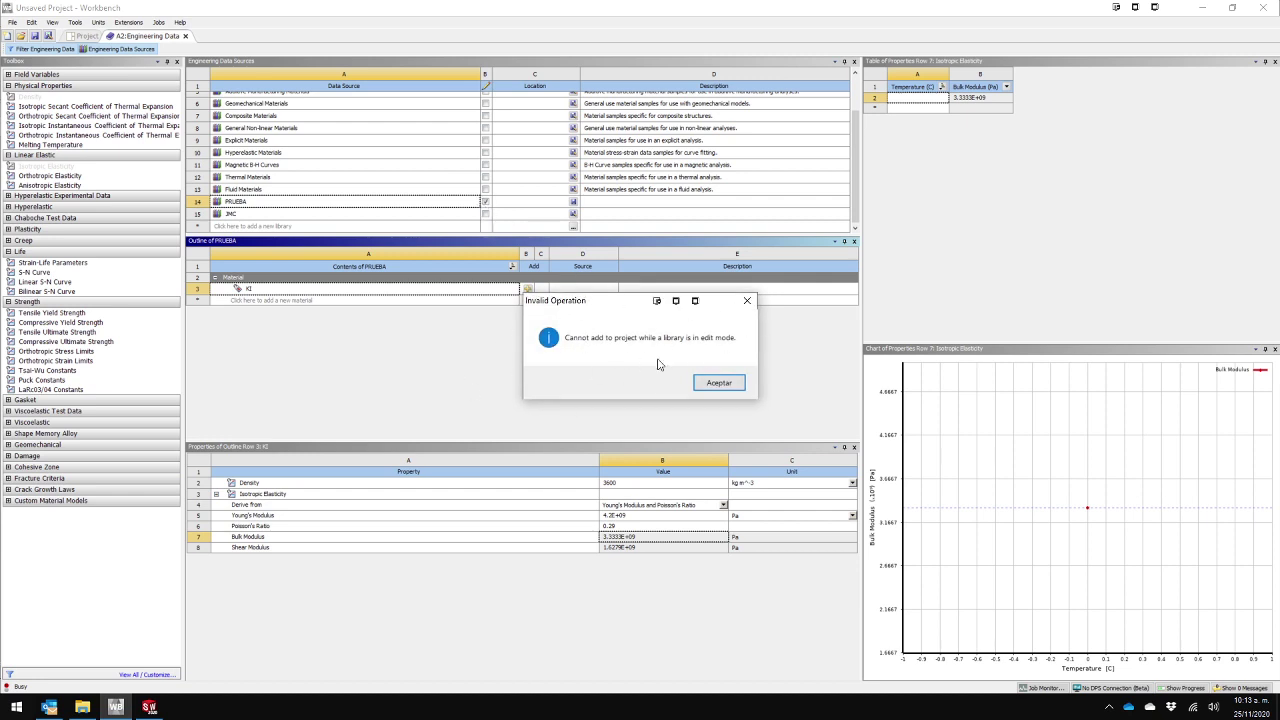
pyautogui.click(712, 383)
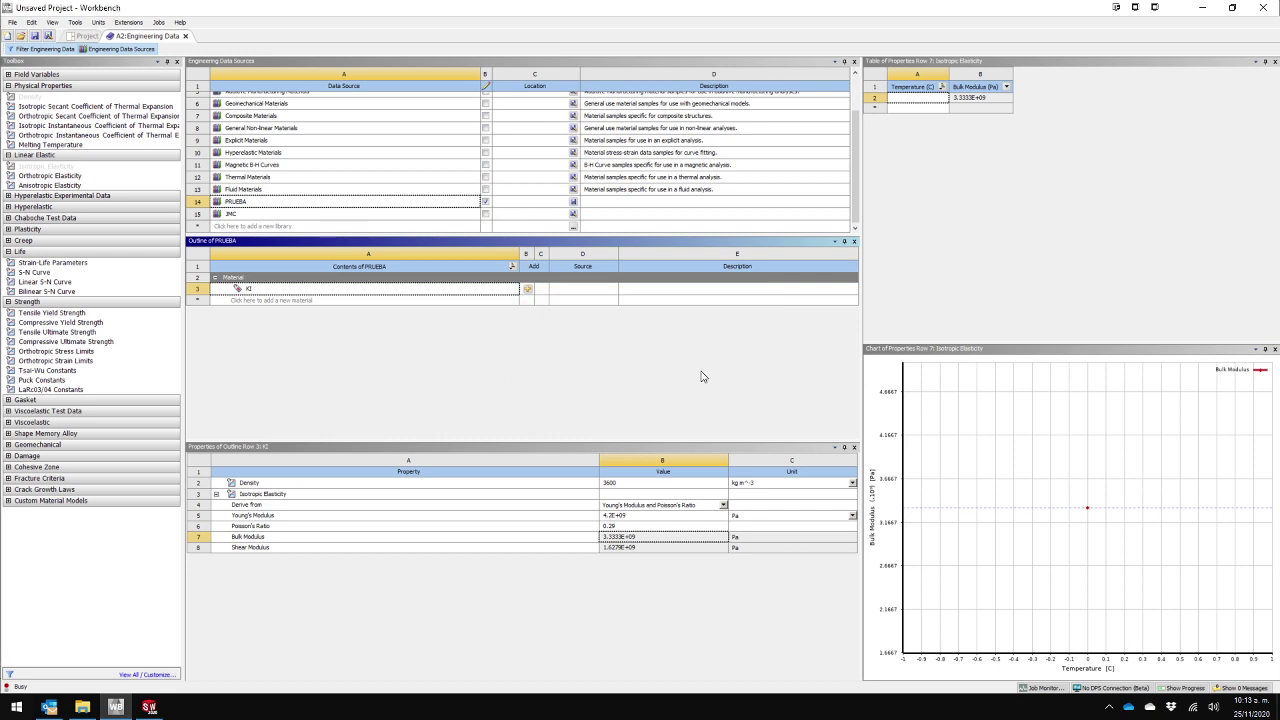
pyautogui.click(486, 203)
pyautogui.click(635, 398)
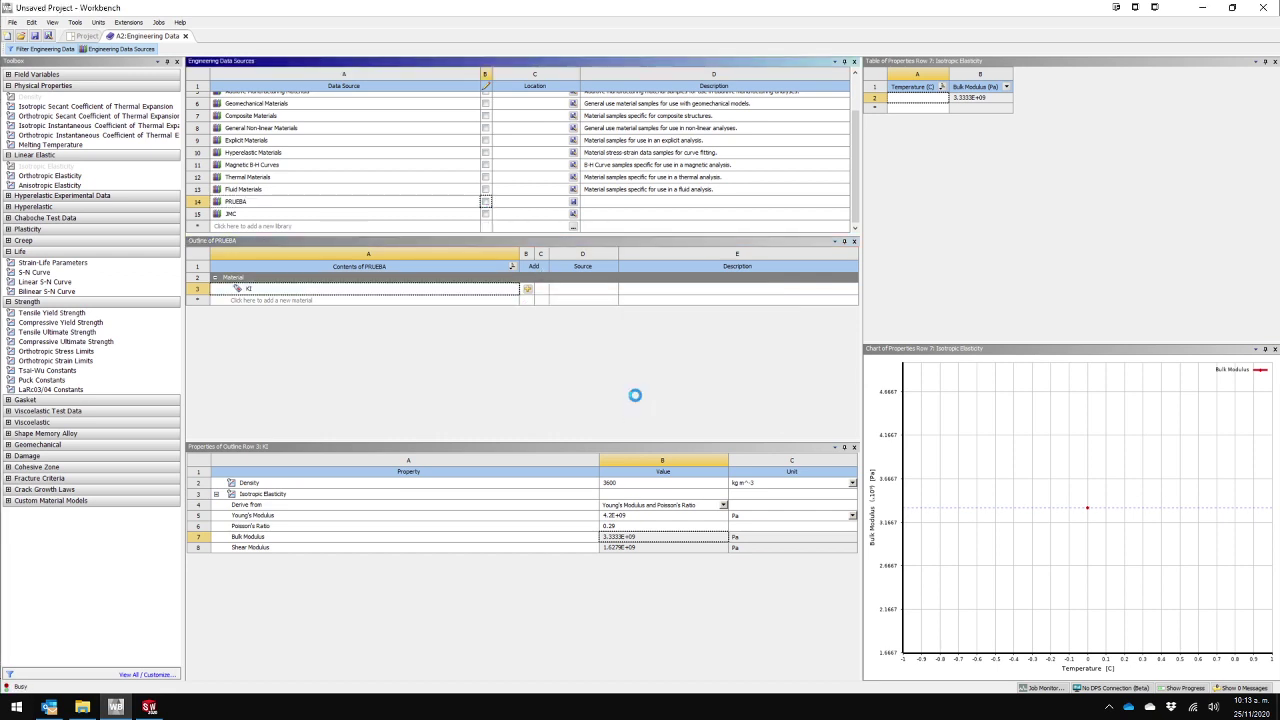
pyautogui.click(531, 292)
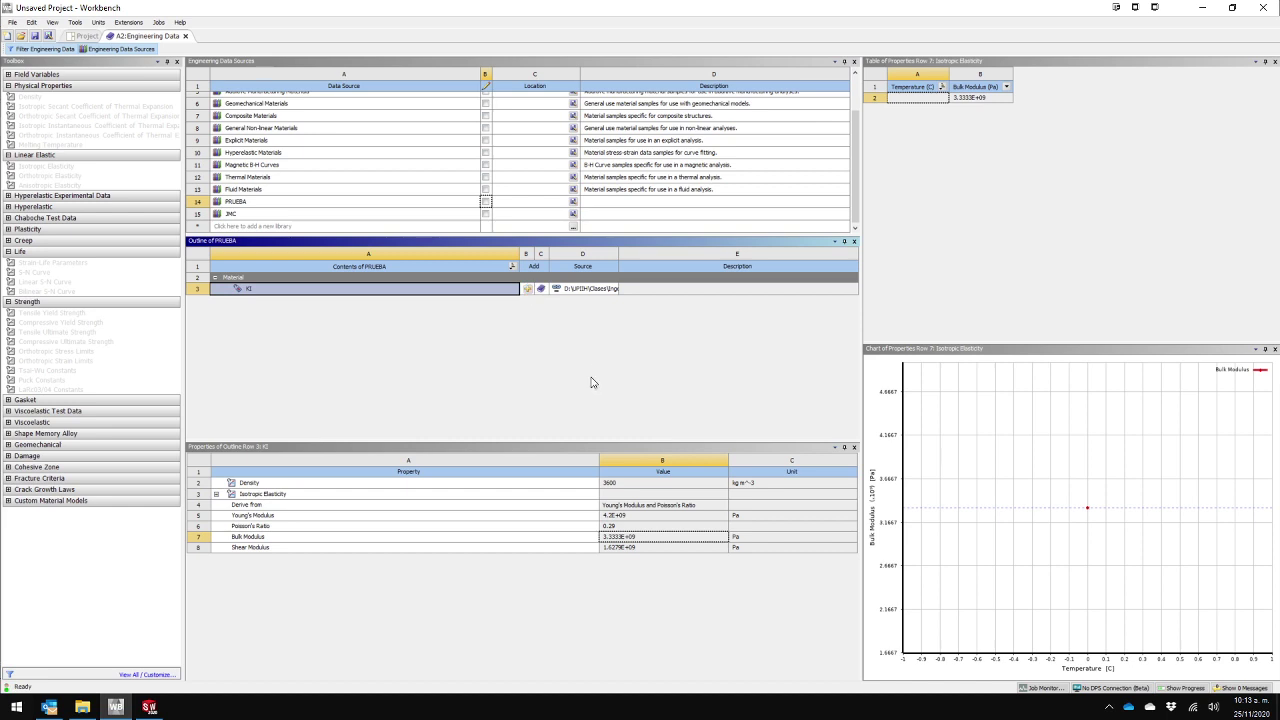
# Step: Return to the project's own material list and review the properties of KI, Structural Steel and Titanium Alloy
pyautogui.click(124, 48)
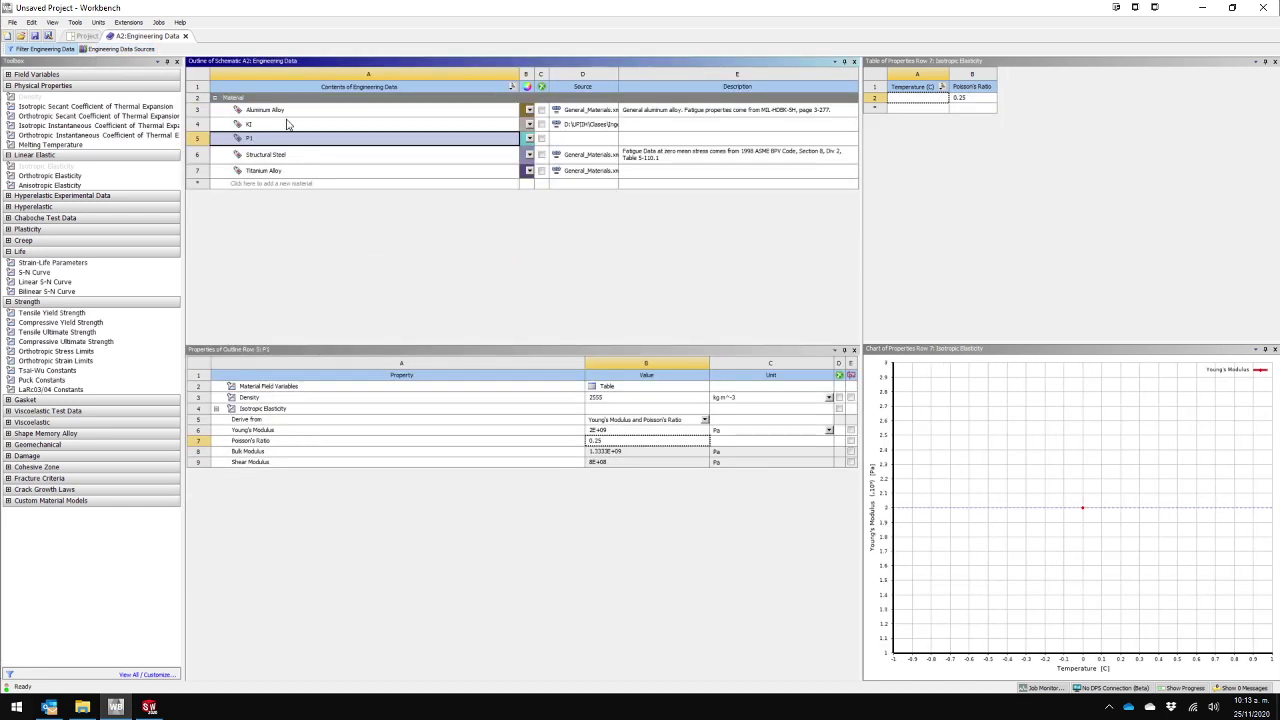
pyautogui.click(286, 124)
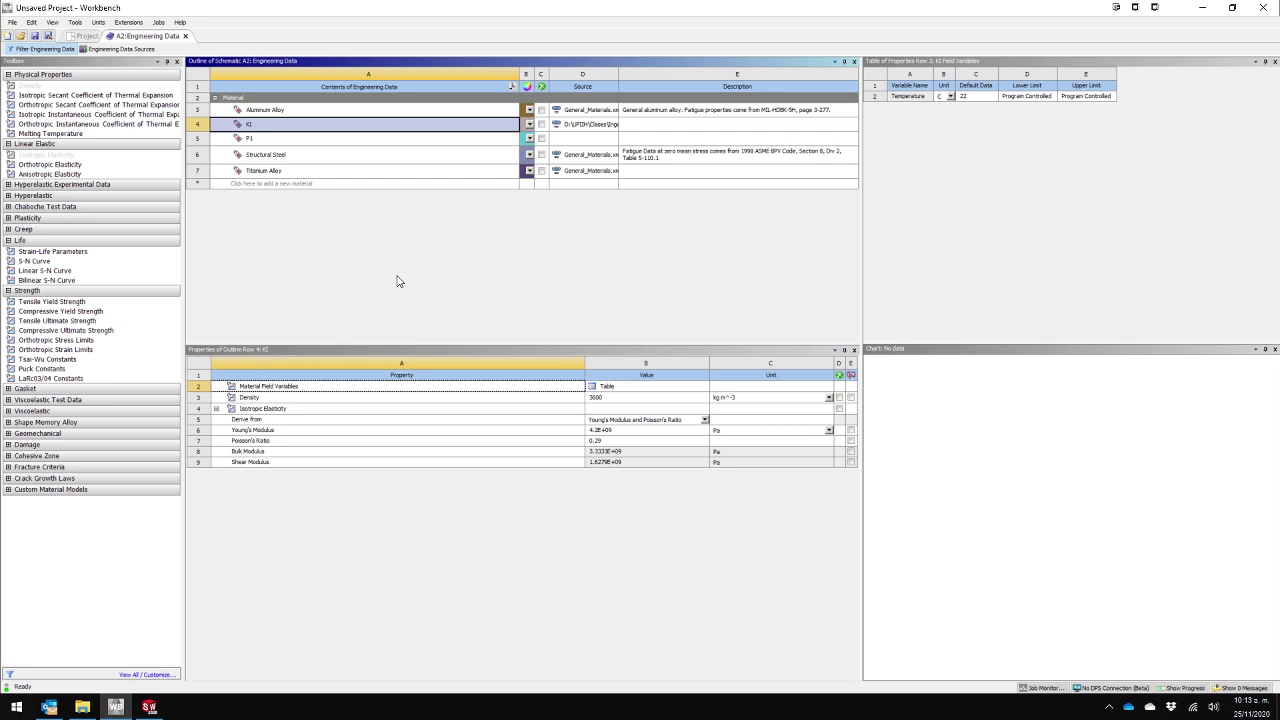
pyautogui.click(352, 152)
pyautogui.click(349, 172)
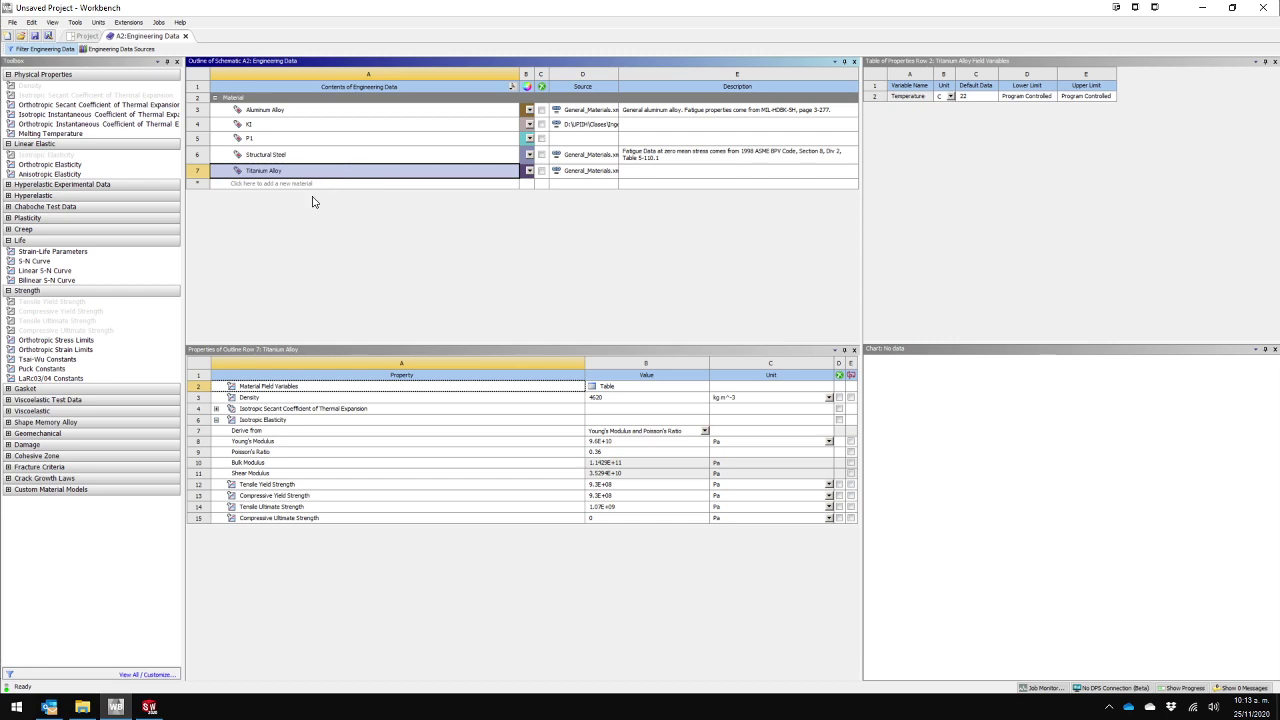
# Step: Go back to the project schematic and open a new DesignModeler geometry for the Static Structural system
pyautogui.click(84, 38)
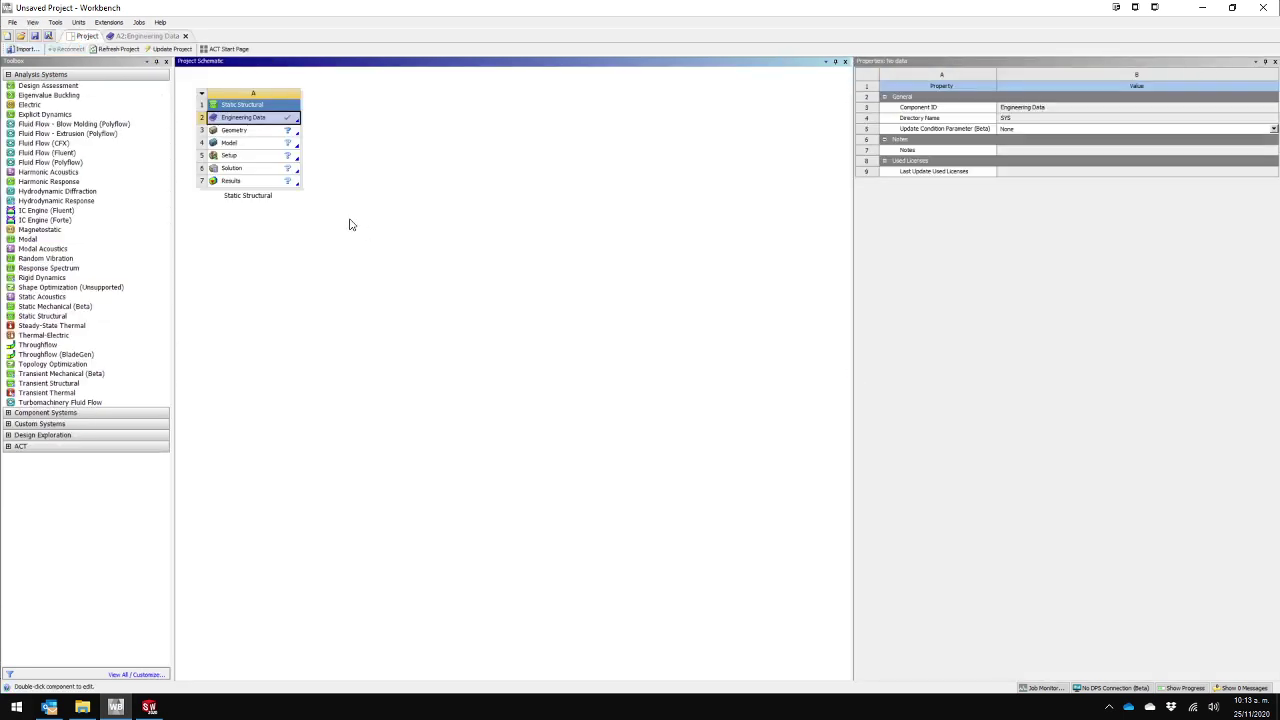
pyautogui.click(252, 133)
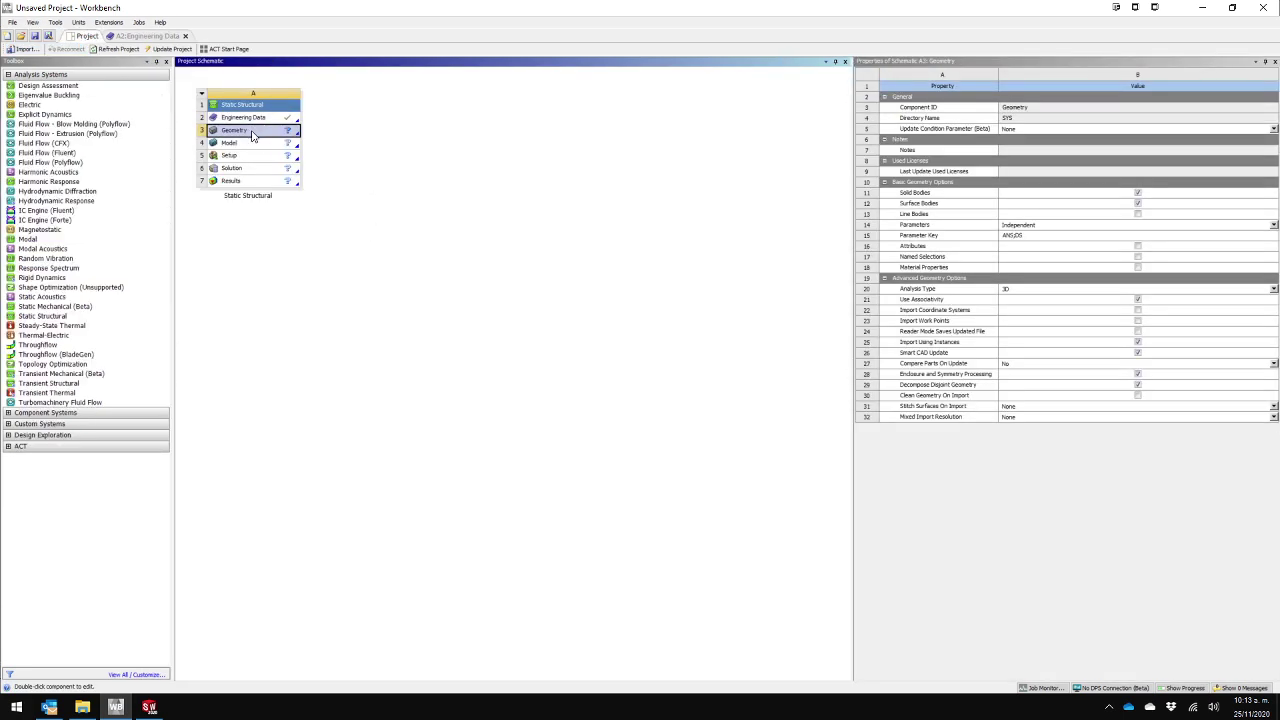
pyautogui.rightClick(251, 133)
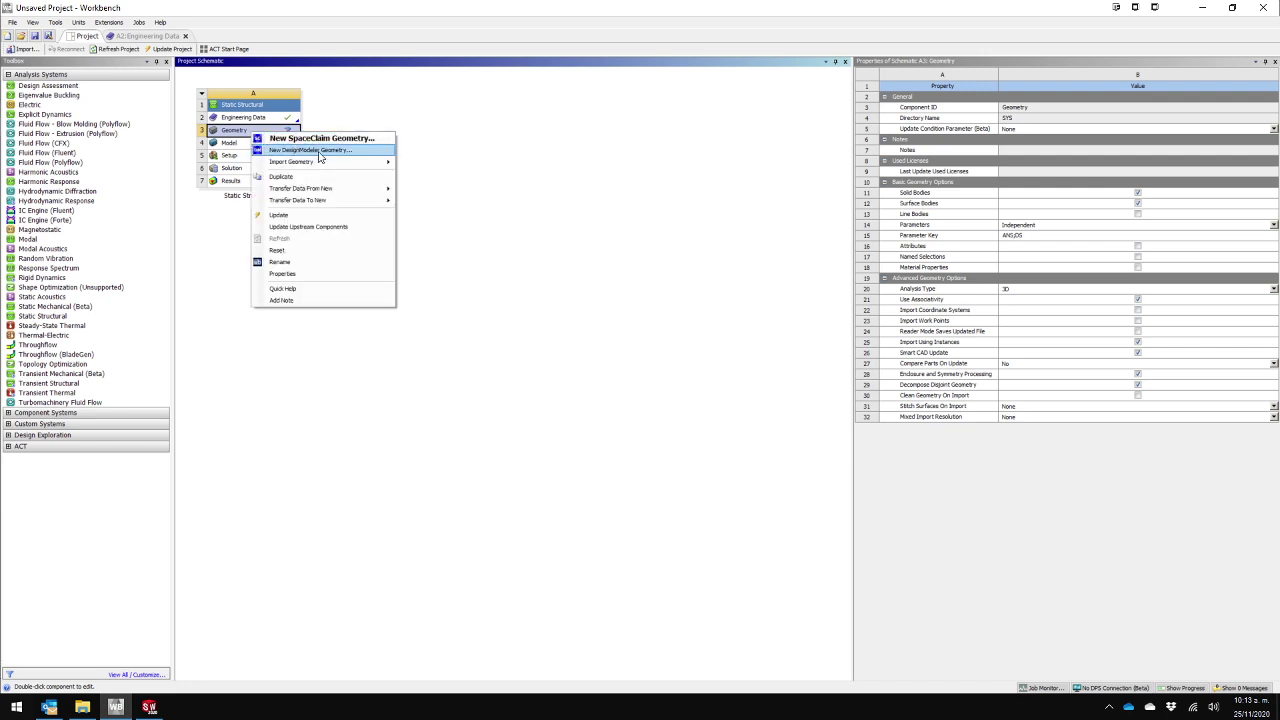
pyautogui.click(322, 150)
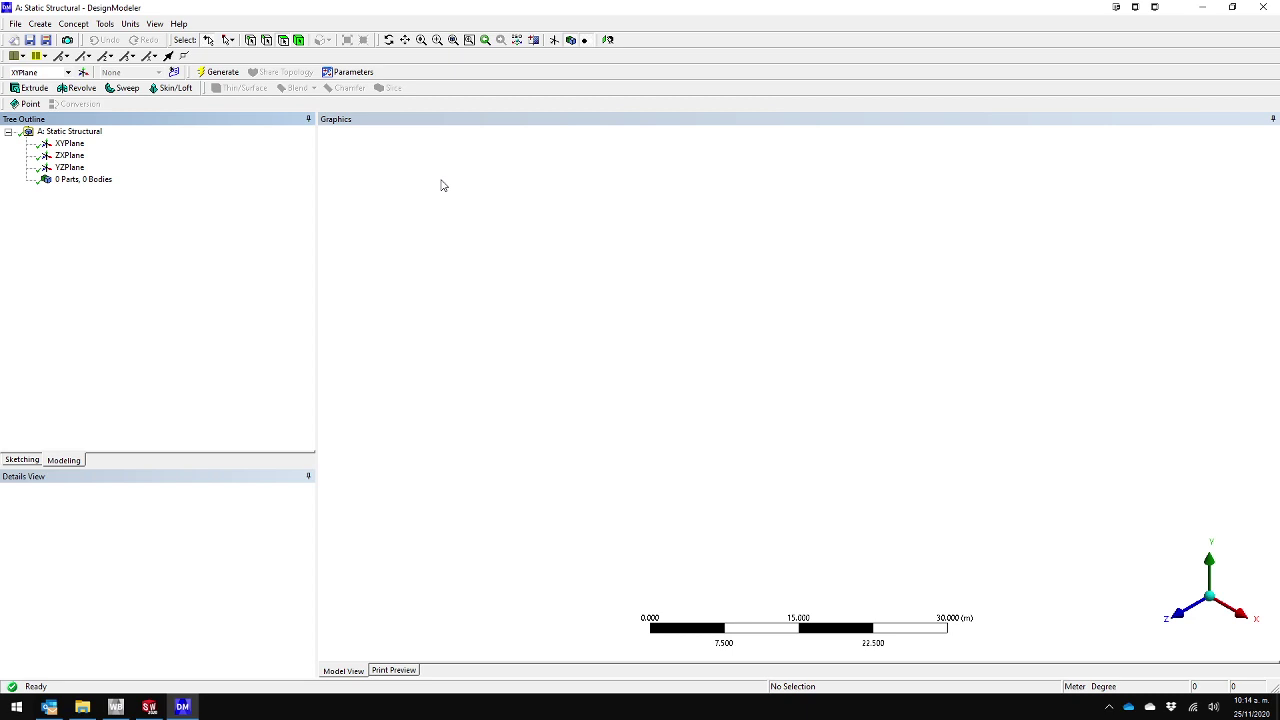
pyautogui.click(190, 708)
pyautogui.click(186, 708)
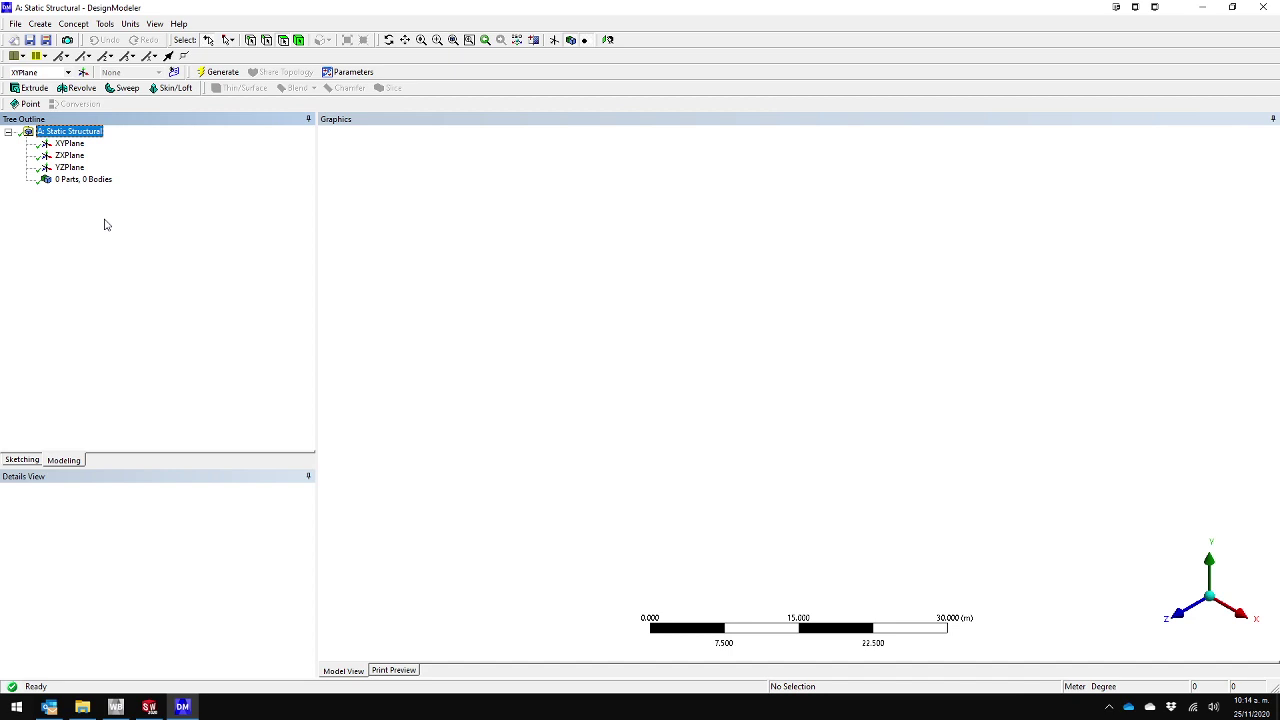
# Step: Create a new sketch on the XYPlane and switch to sketching mode for it
pyautogui.click(71, 145)
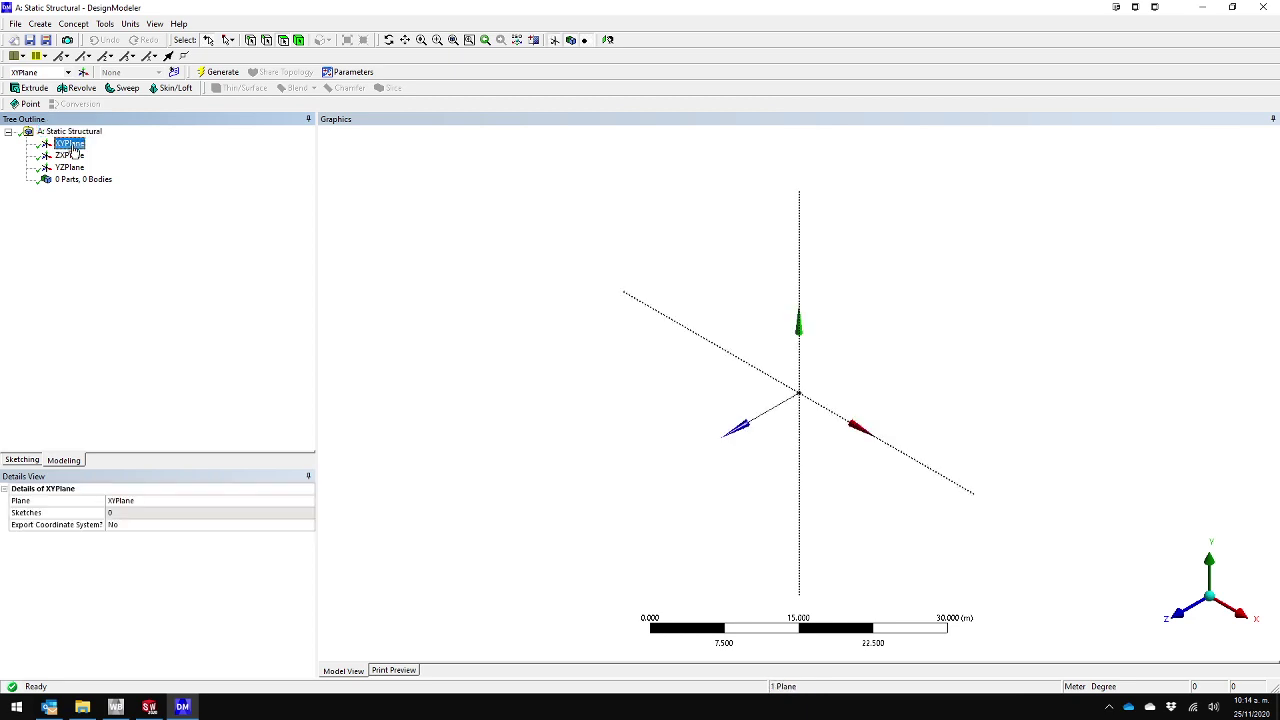
pyautogui.click(174, 73)
pyautogui.click(91, 161)
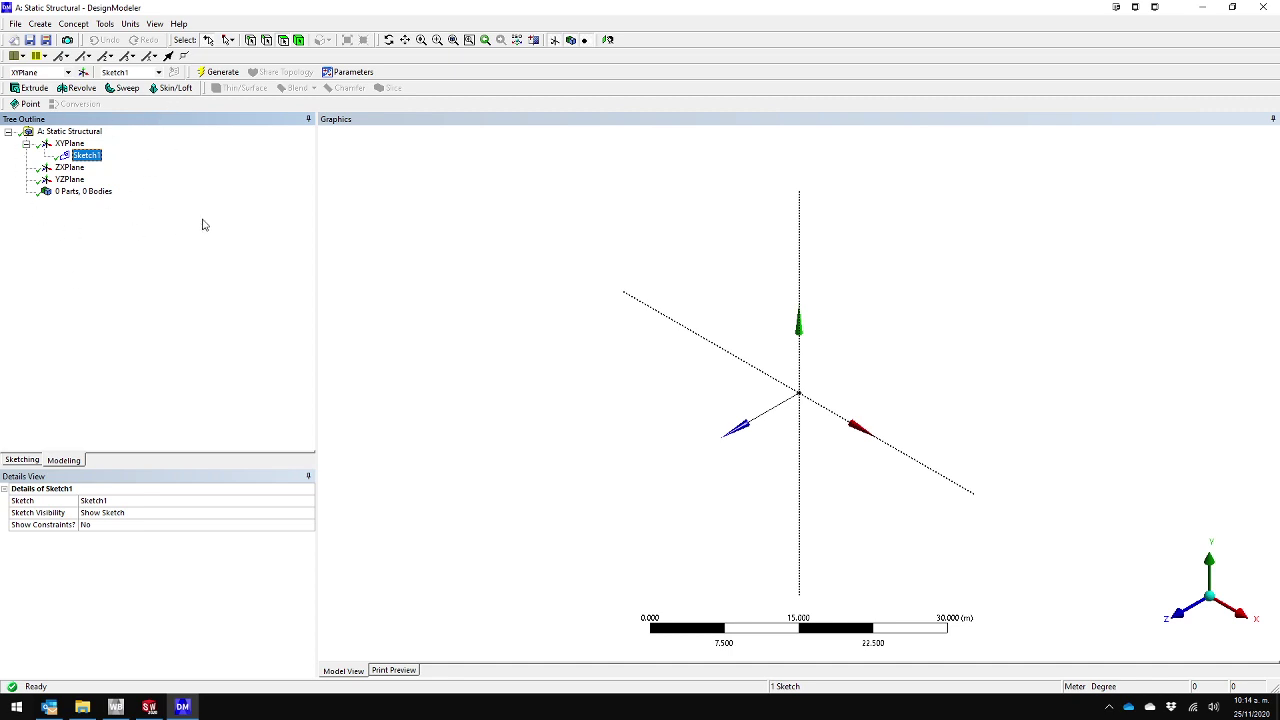
pyautogui.click(72, 462)
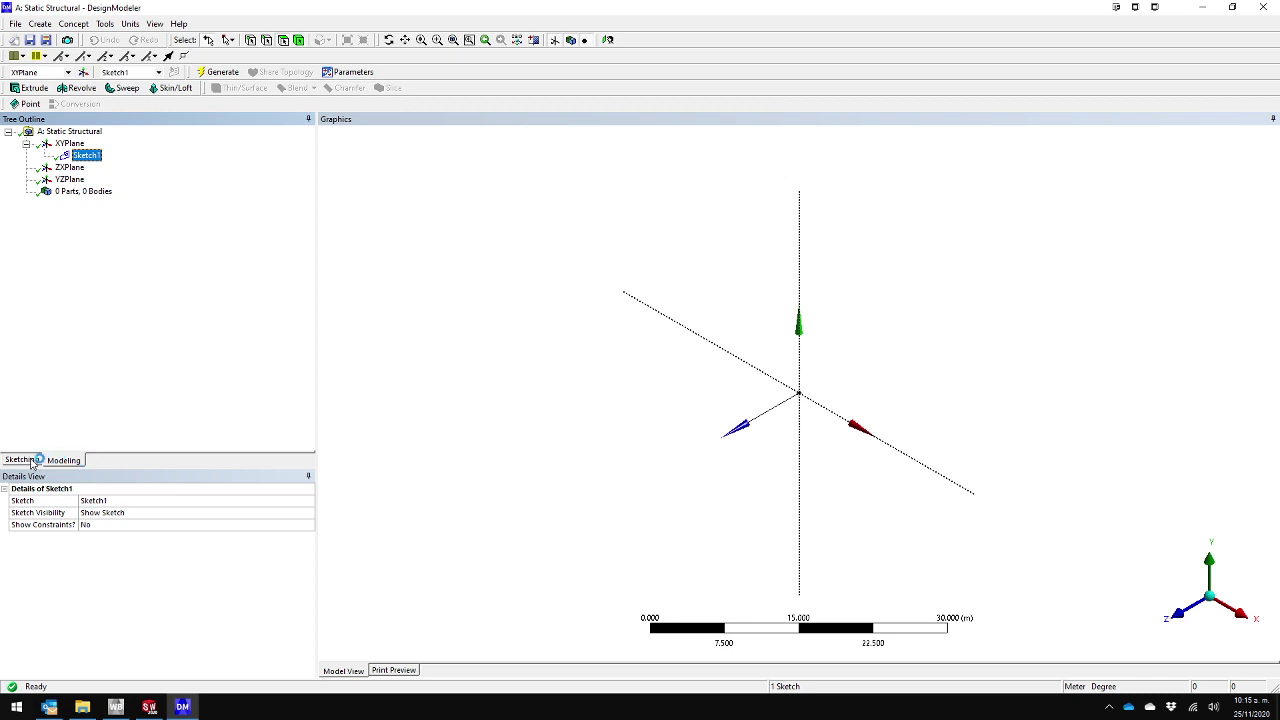